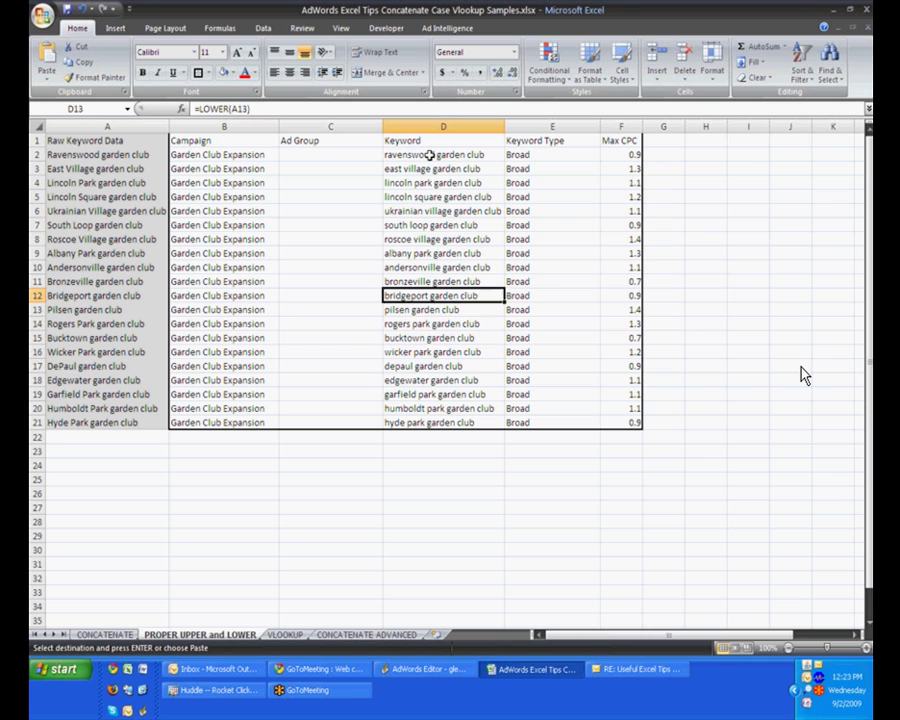
Examine the LOWER formulas down the Keyword column and compare them with the neighbouring Campaign and Ad Group cells.
{"action": "key", "text": "Up"}
{"action": "key", "text": "Up"}
{"action": "key", "text": "Up"}
{"action": "key", "text": "Up"}
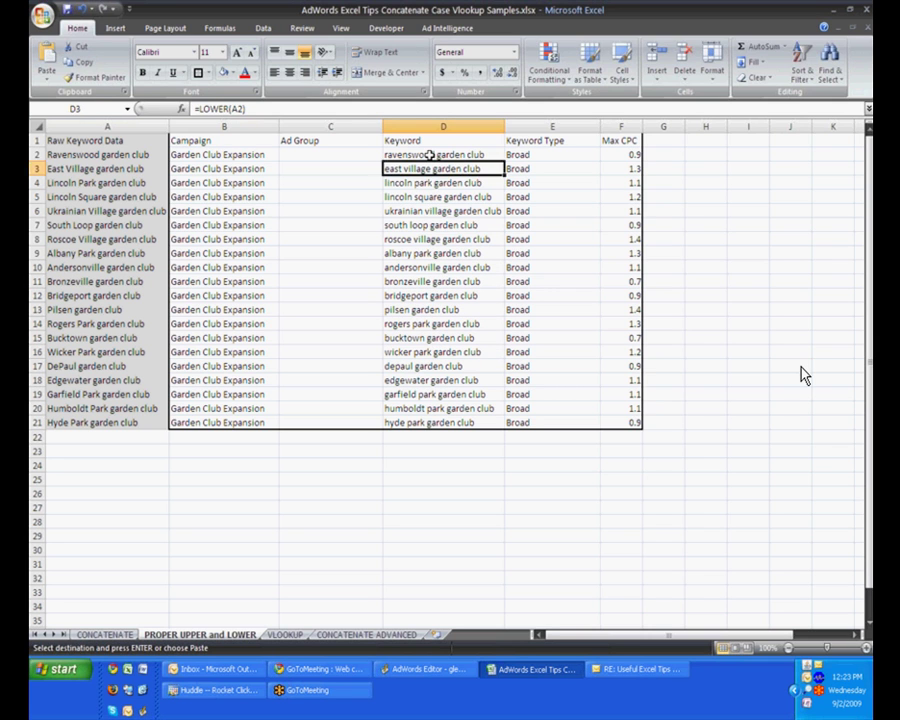
{"action": "key", "text": "Down"}
{"action": "key", "text": "Down"}
{"action": "key", "text": "Down"}
{"action": "key", "text": "Down"}
{"action": "key", "text": "Down"}
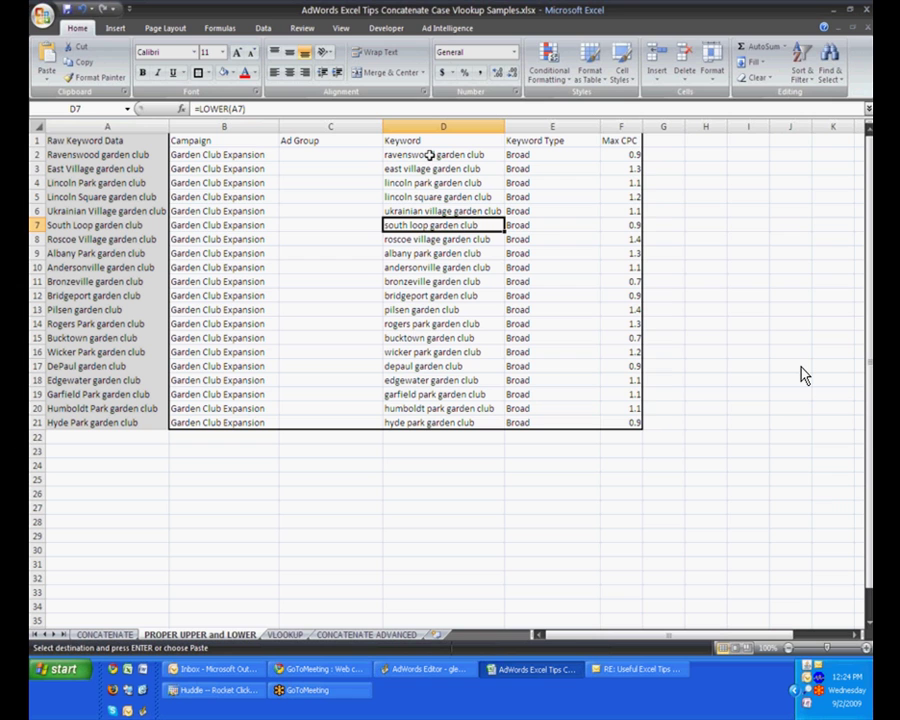
{"action": "key", "text": "Left"}
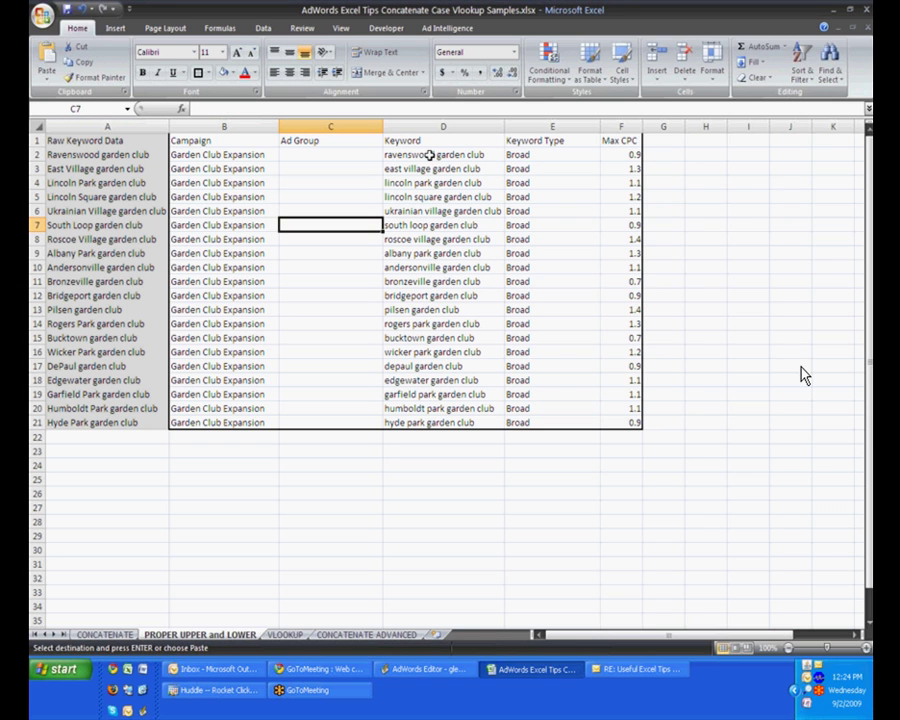
{"action": "key", "text": "Right"}
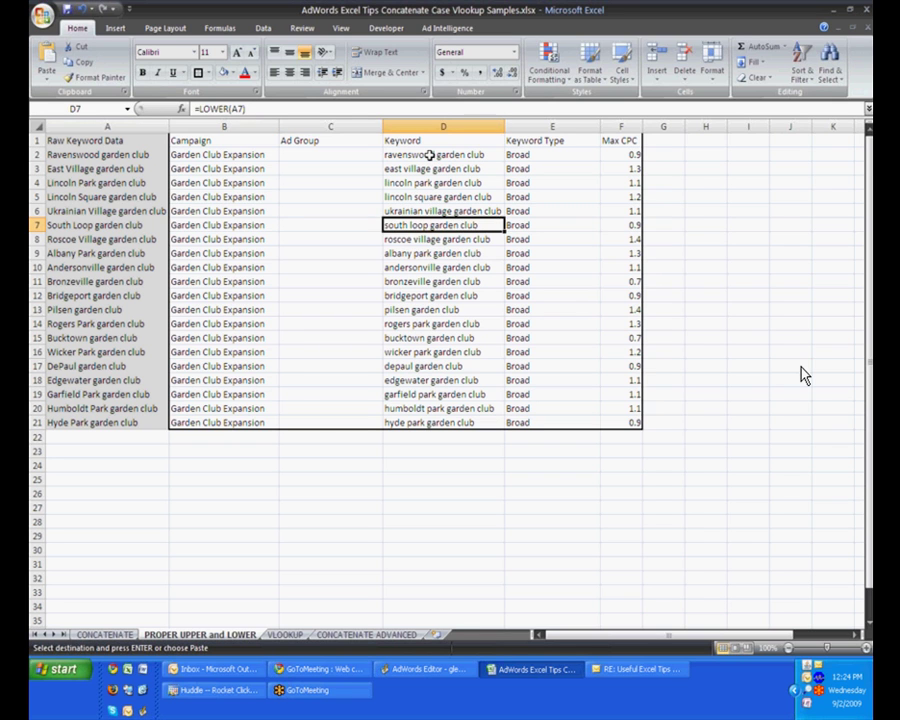
{"action": "key", "text": "Down"}
{"action": "key", "text": "Left"}
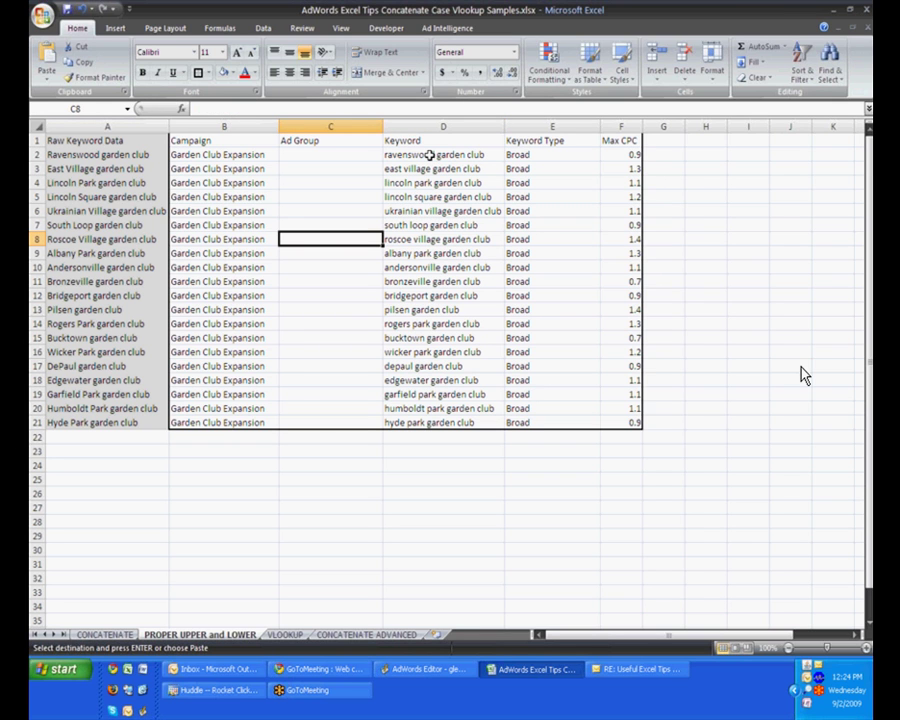
{"action": "key", "text": "Left"}
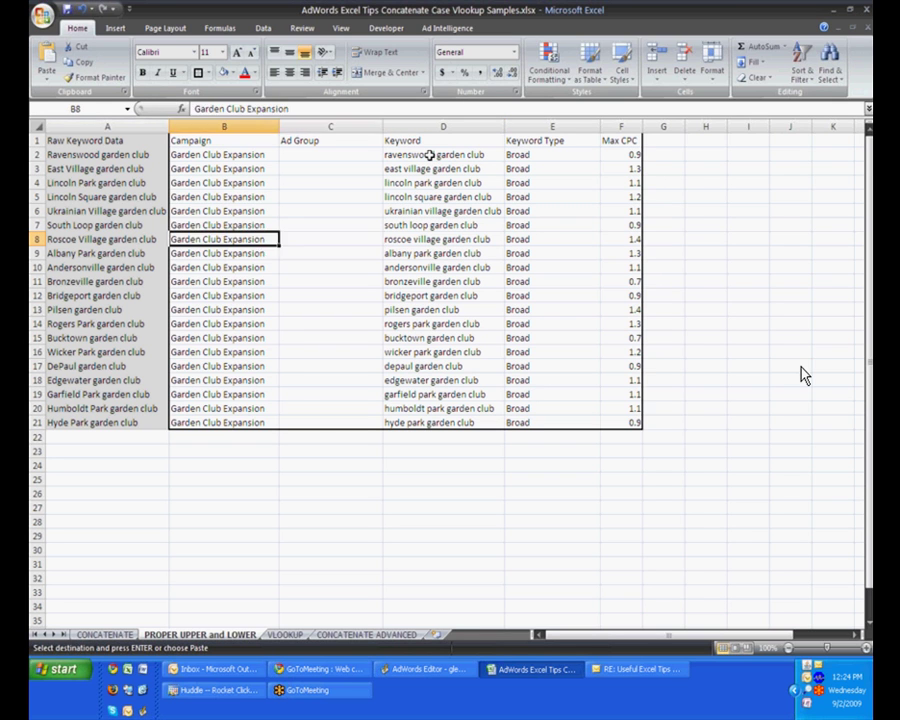
{"action": "key", "text": "Right"}
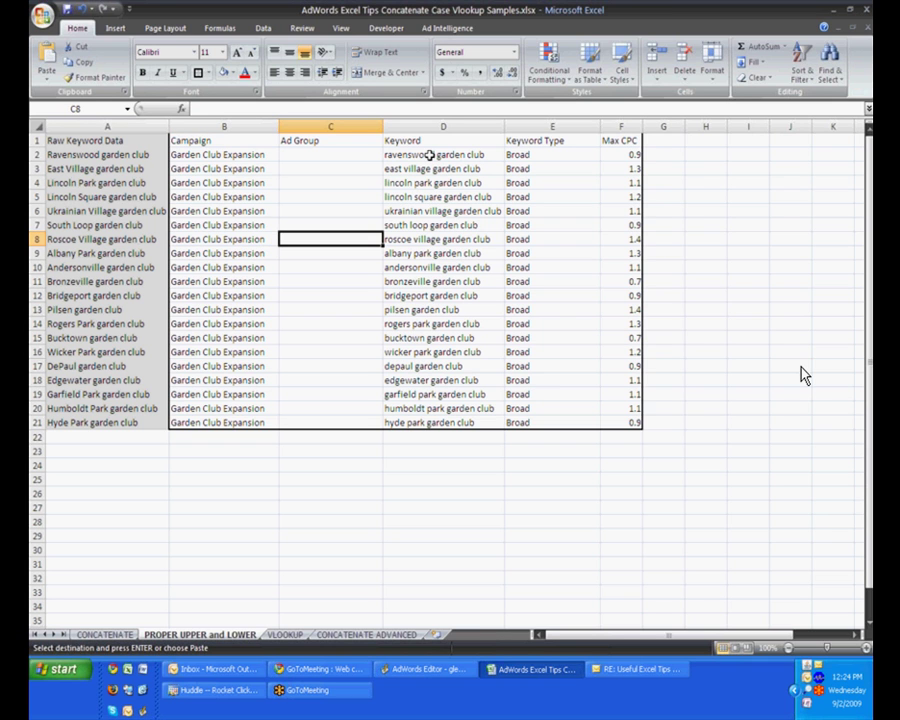
{"action": "key", "text": "Right"}
{"action": "key", "text": "Up"}
{"action": "key", "text": "Up"}
{"action": "key", "text": "Up"}
{"action": "key", "text": "Up"}
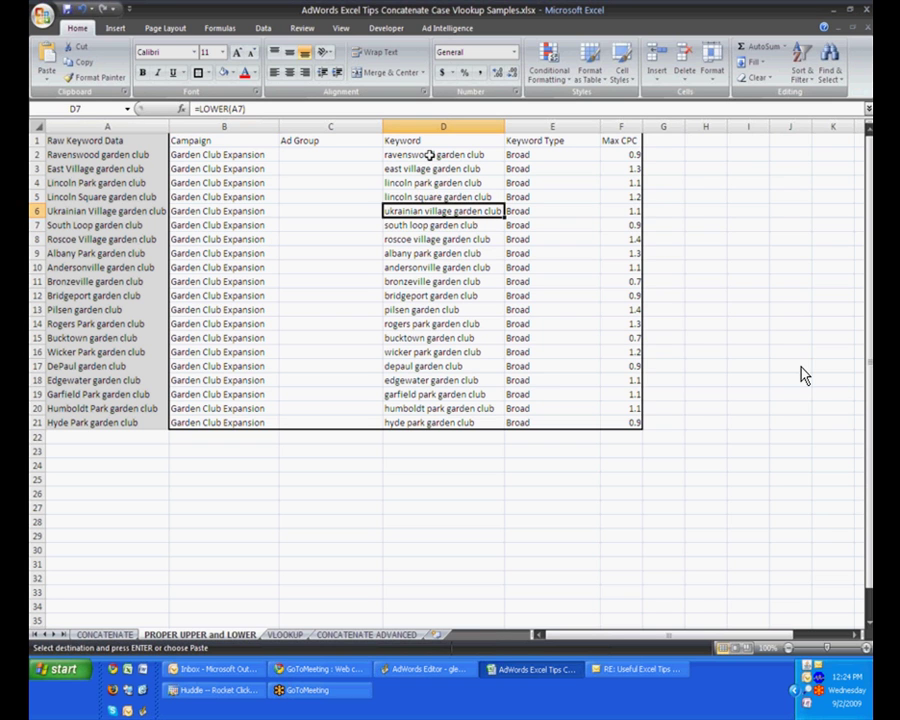
{"action": "key", "text": "Up"}
{"action": "key", "text": "Up"}
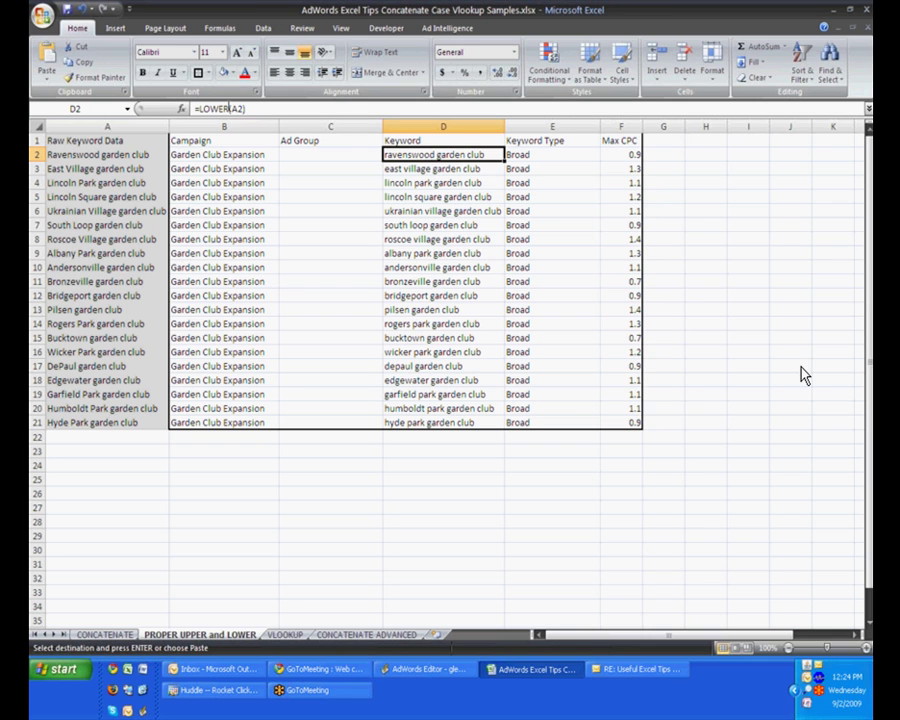
Change the formula in D2 to =UPPER(A2) and fit the Keyword column's width to its contents.
{"action": "double_click", "coordinate": [430, 155]}
{"action": "key", "text": "BackSpace"}
{"action": "key", "text": "BackSpace"}
{"action": "key", "text": "BackSpace"}
{"action": "key", "text": "BackSpace"}
{"action": "key", "text": "BackSpace"}
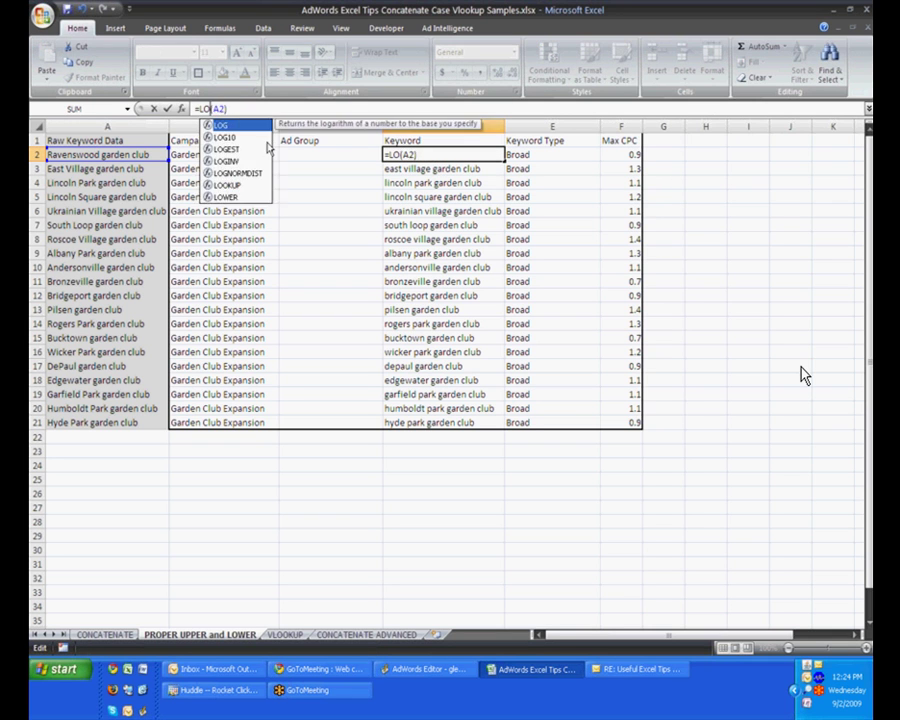
{"action": "type", "text": "UPPER"}
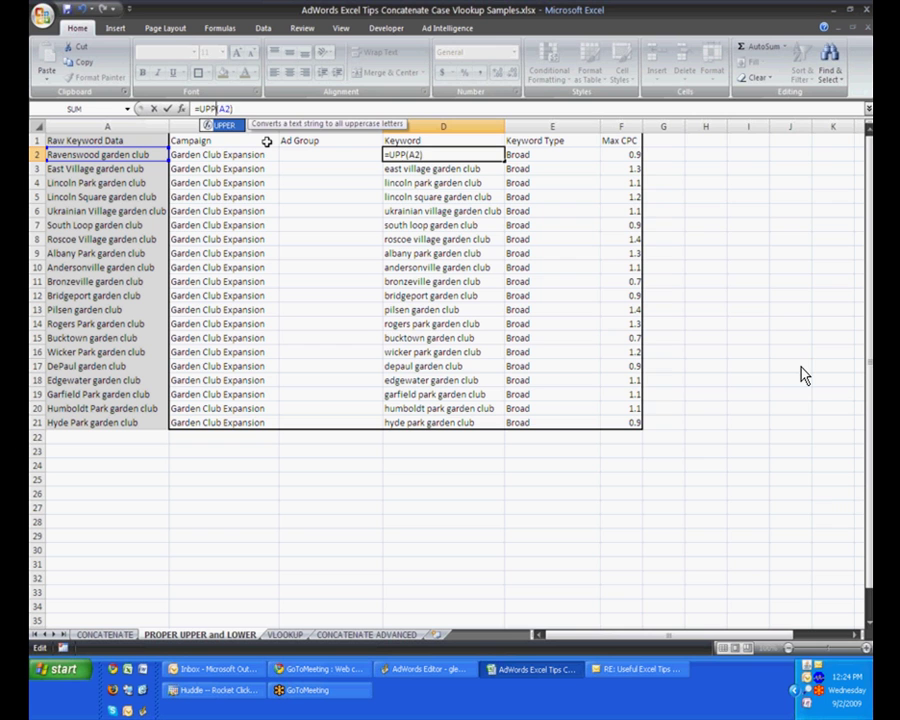
{"action": "key", "text": "Return"}
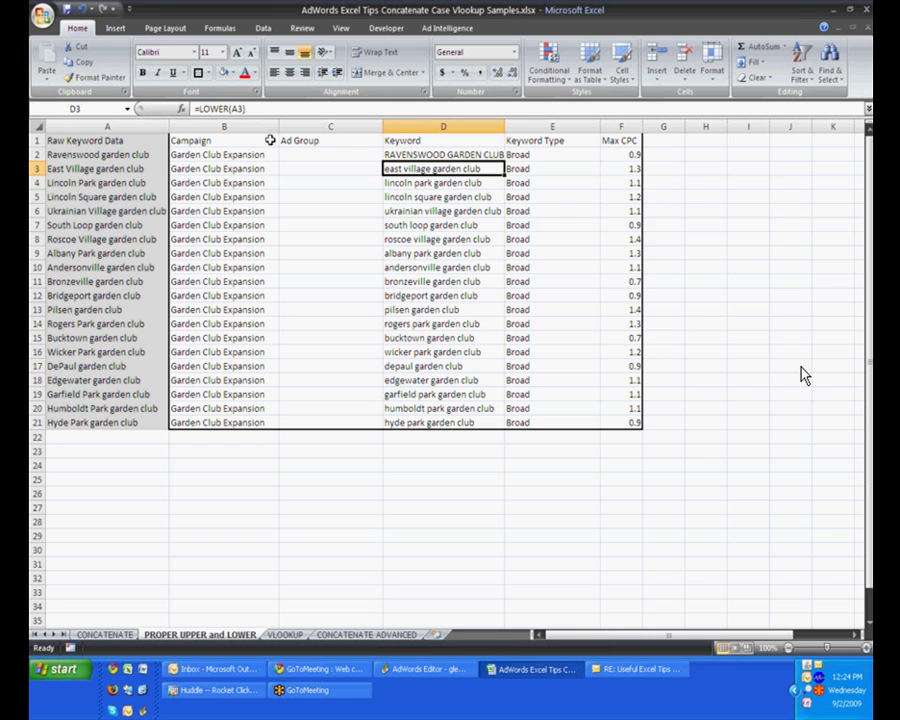
{"action": "double_click", "coordinate": [507, 127]}
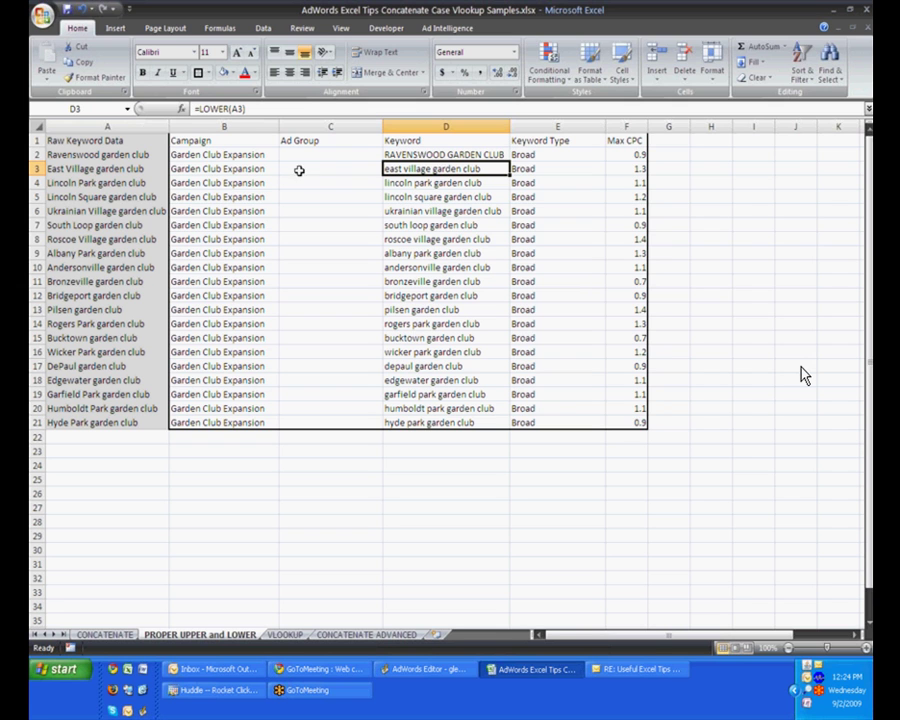
Change the formula in D2 to =PROPER(A2).
{"action": "left_click", "coordinate": [401, 153]}
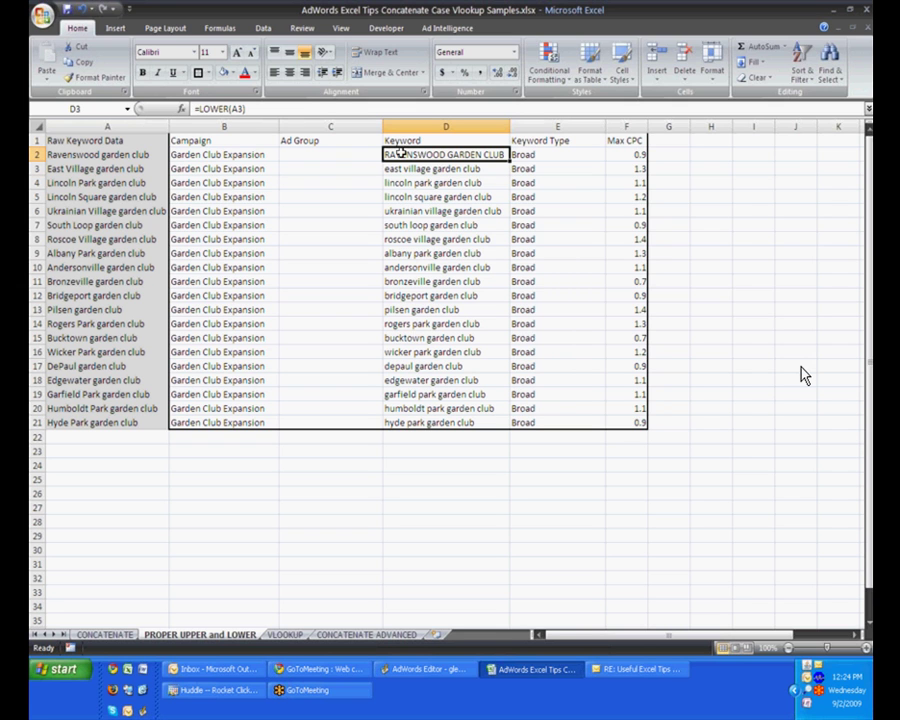
{"action": "left_click", "coordinate": [226, 108]}
{"action": "key", "text": "BackSpace"}
{"action": "key", "text": "BackSpace"}
{"action": "key", "text": "BackSpace"}
{"action": "key", "text": "BackSpace"}
{"action": "key", "text": "BackSpace"}
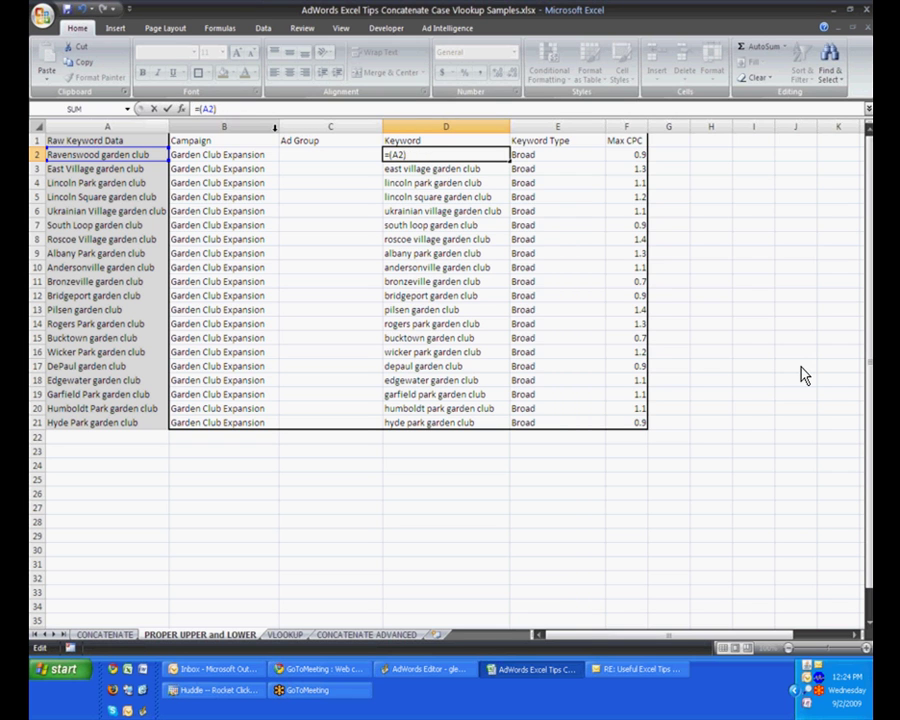
{"action": "type", "text": "PROPER"}
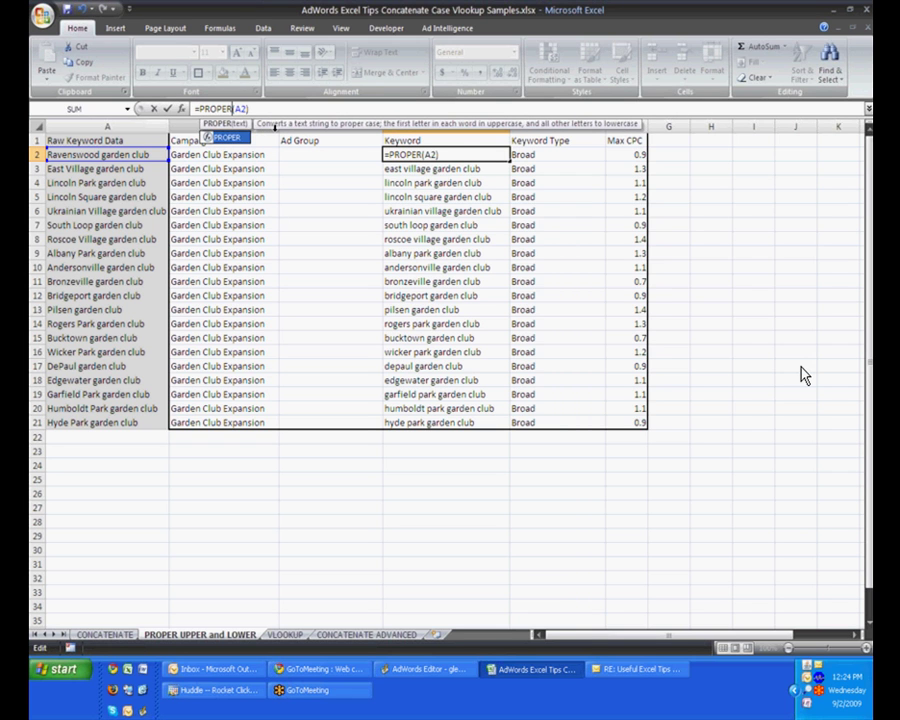
{"action": "key", "text": "Return"}
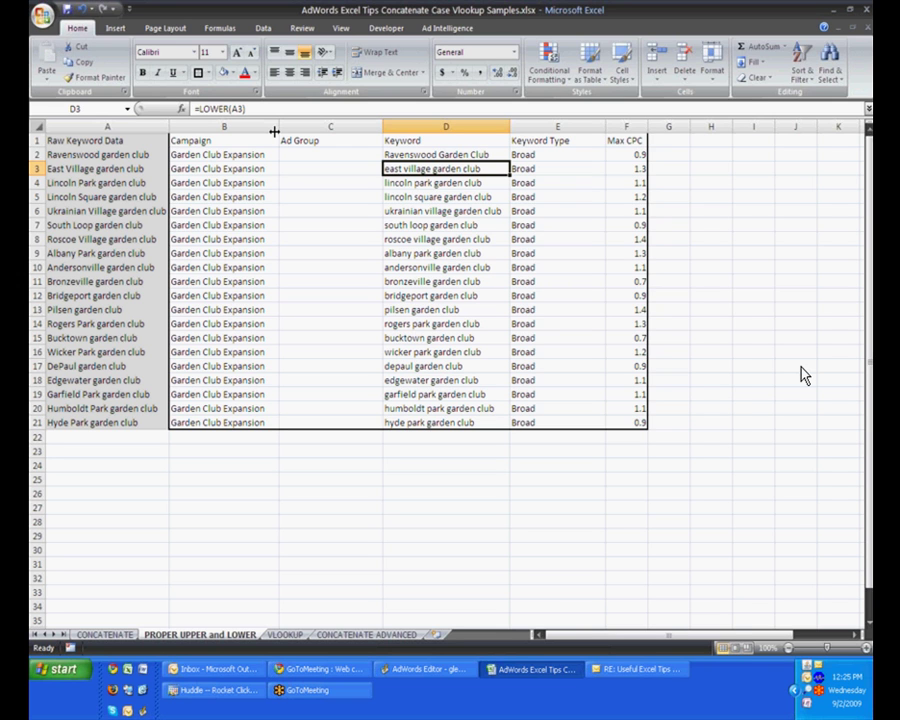
Undo the PROPER and UPPER formula changes in D2 together with the column width change.
{"action": "key", "text": "Up"}
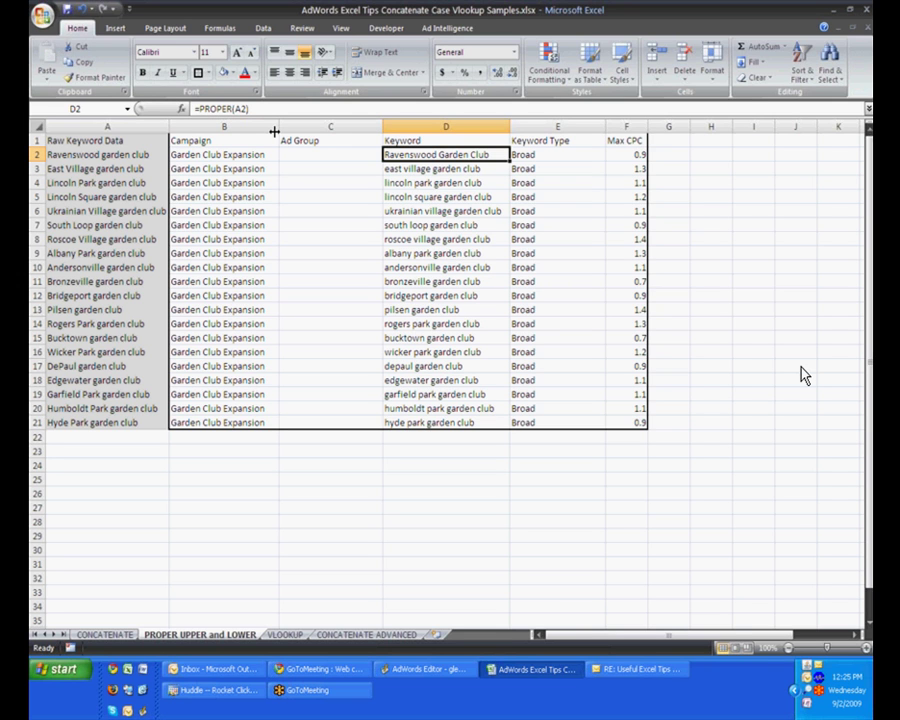
{"action": "key", "text": "ctrl+z"}
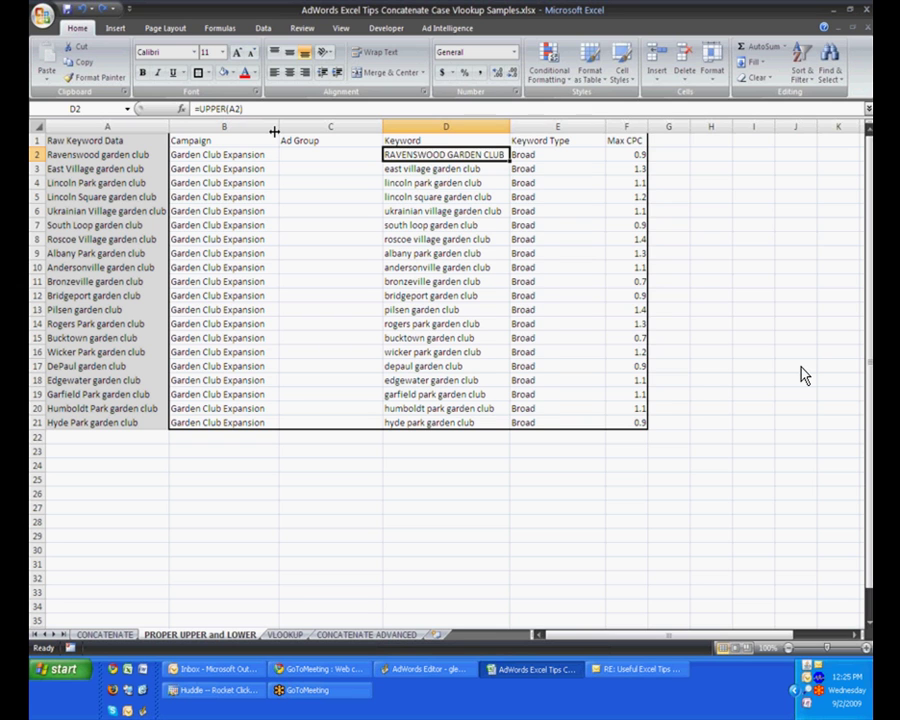
{"action": "key", "text": "ctrl+z"}
{"action": "key", "text": "ctrl+z"}
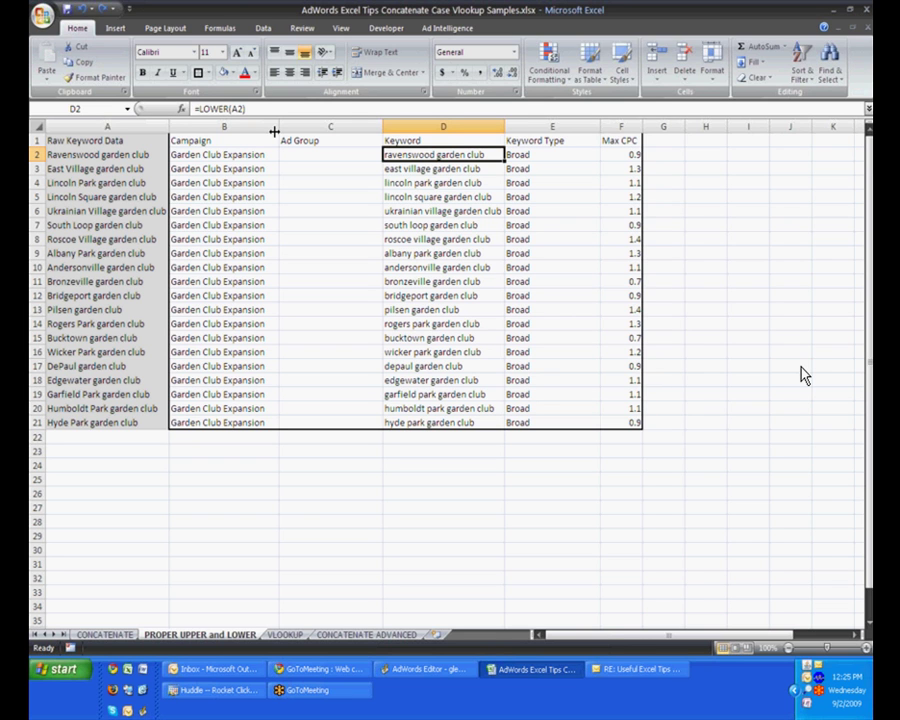
Compare the raw keyword, campaign, ad group and keyword cells across row 2.
{"action": "key", "text": "Left"}
{"action": "key", "text": "Left"}
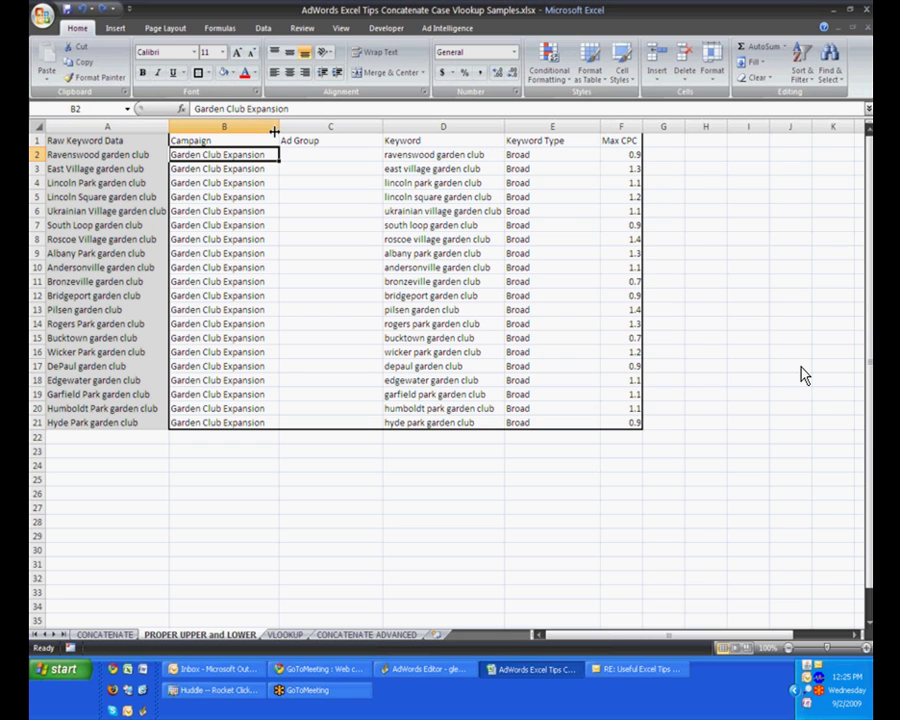
{"action": "key", "text": "Left"}
{"action": "key", "text": "Right"}
{"action": "key", "text": "Right"}
{"action": "key", "text": "Right"}
{"action": "key", "text": "Right"}
{"action": "key", "text": "Left"}
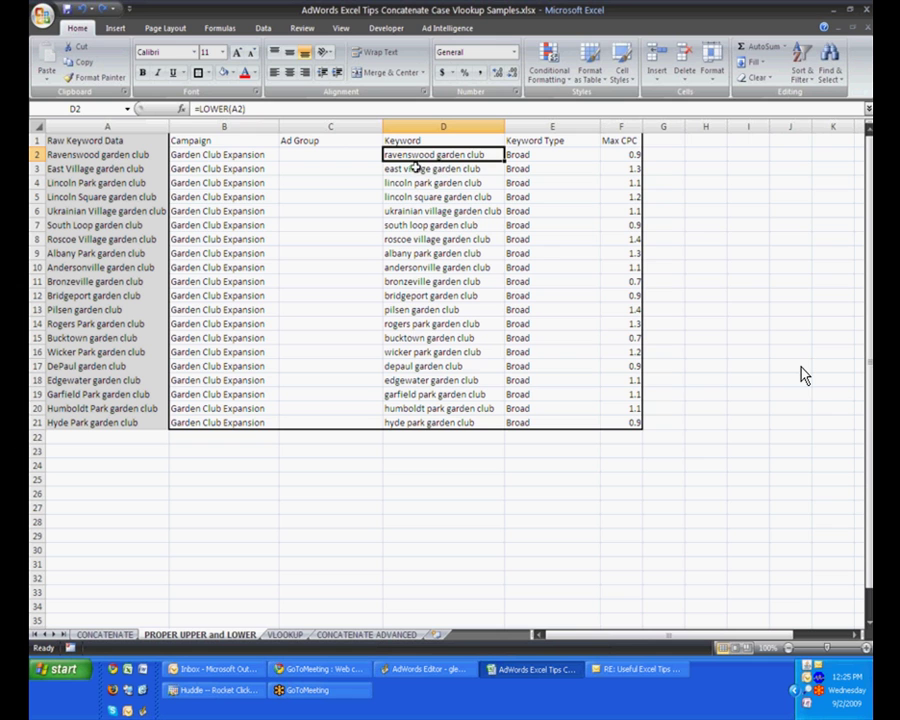
Clear the keywords in D3:D21 and refill them from the LOWER formula in D2.
{"action": "left_click_drag", "start_coordinate": [440, 168], "coordinate": [446, 424]}
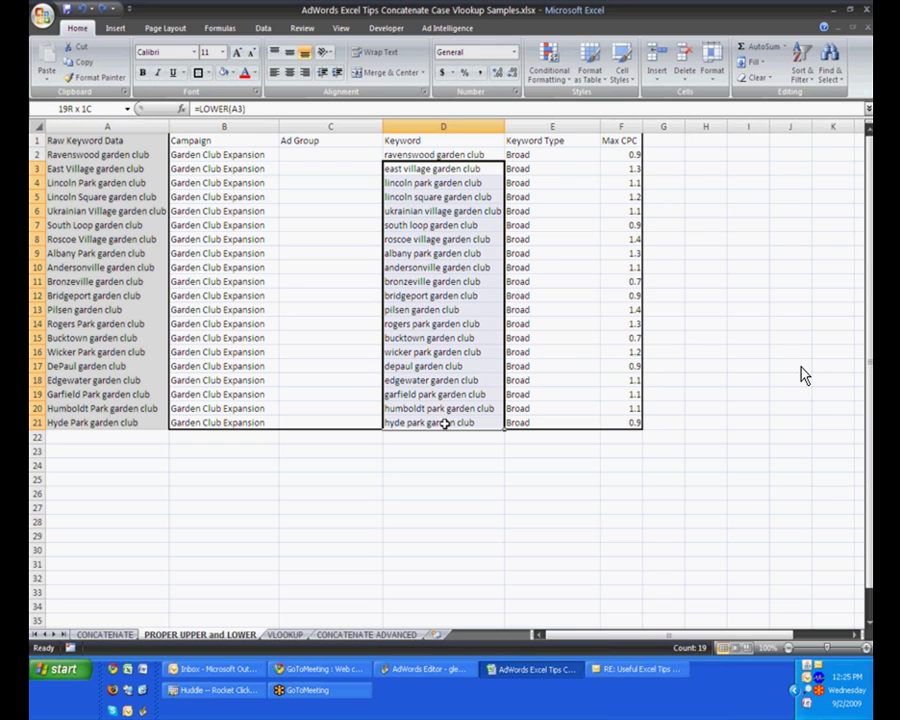
{"action": "right_click", "coordinate": [435, 222]}
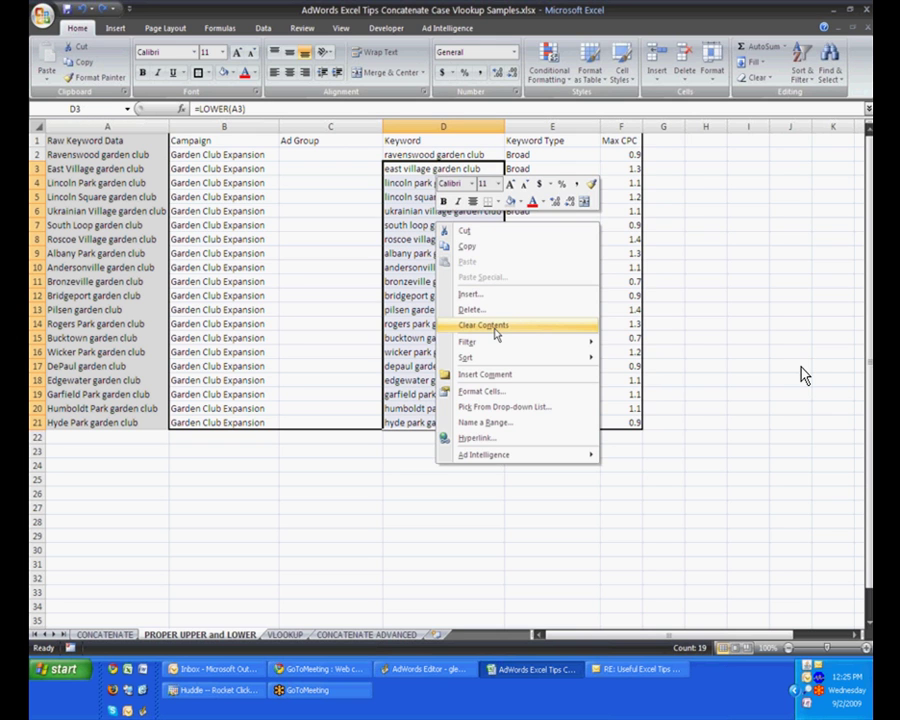
{"action": "left_click", "coordinate": [494, 330]}
{"action": "left_click", "coordinate": [463, 152]}
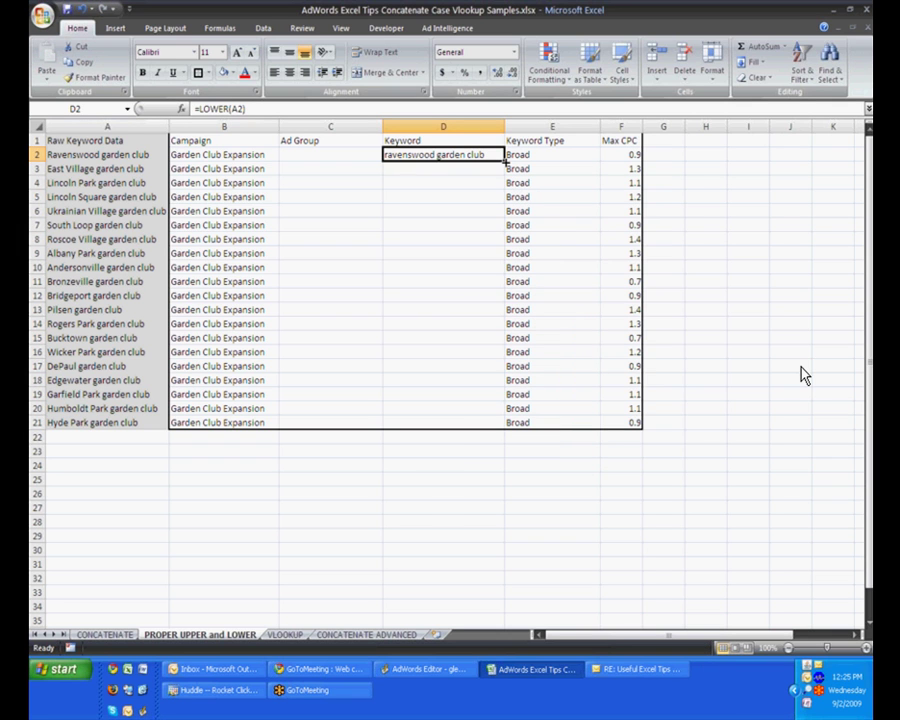
{"action": "double_click", "coordinate": [504, 161]}
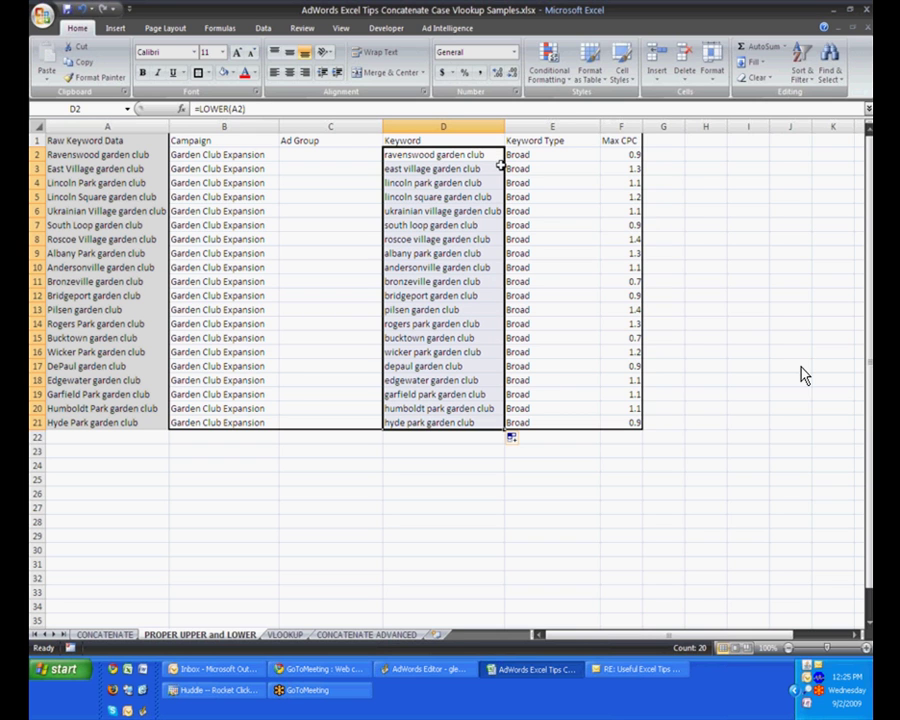
Repeat filling the LOWER formula from D2 down through D21 to match the raw keyword data in A2:A21.
{"action": "left_click_drag", "start_coordinate": [100, 155], "coordinate": [108, 420]}
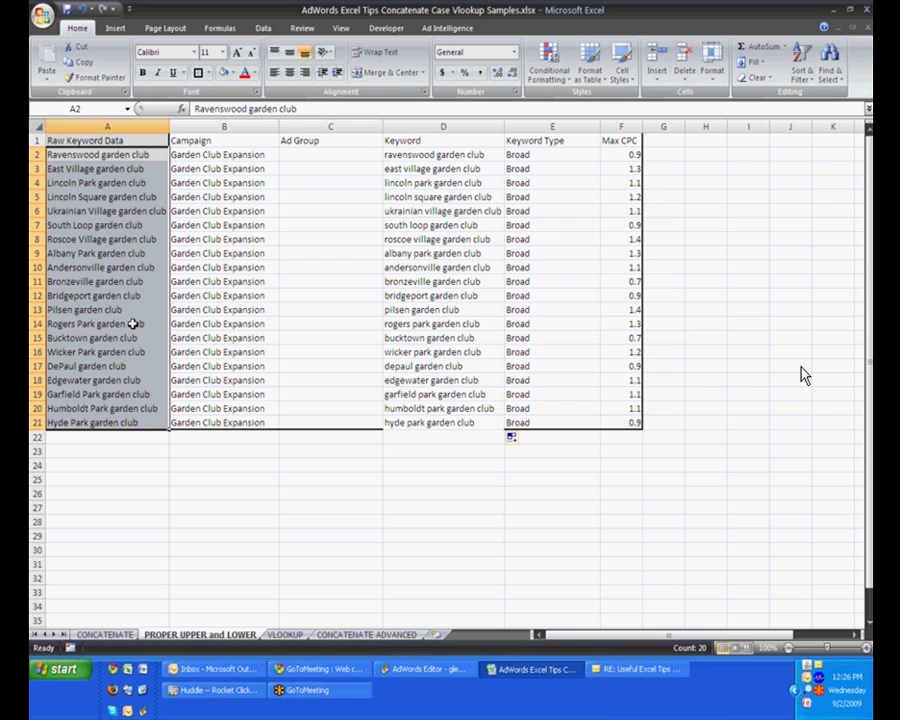
{"action": "left_click", "coordinate": [485, 157]}
{"action": "left_click_drag", "start_coordinate": [484, 169], "coordinate": [503, 162]}
{"action": "double_click", "coordinate": [503, 162]}
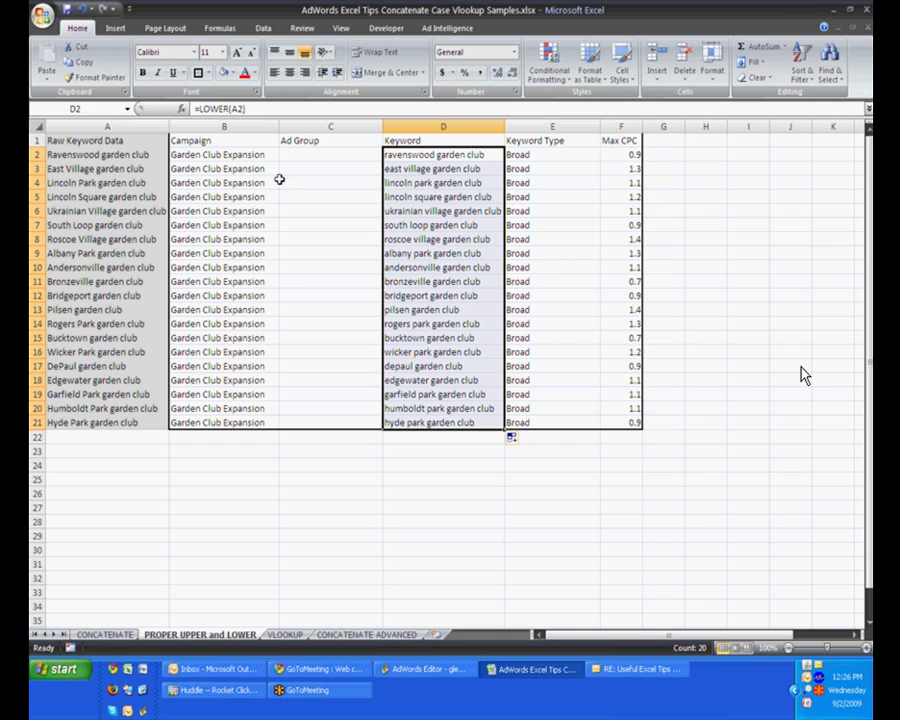
{"action": "left_click", "coordinate": [321, 210]}
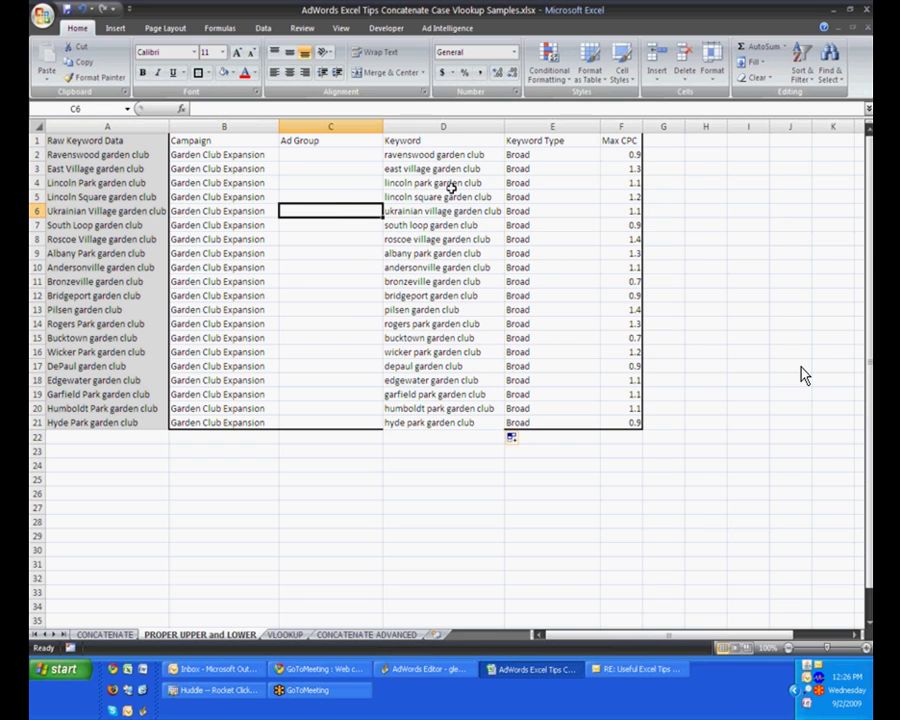
{"action": "left_click", "coordinate": [487, 158]}
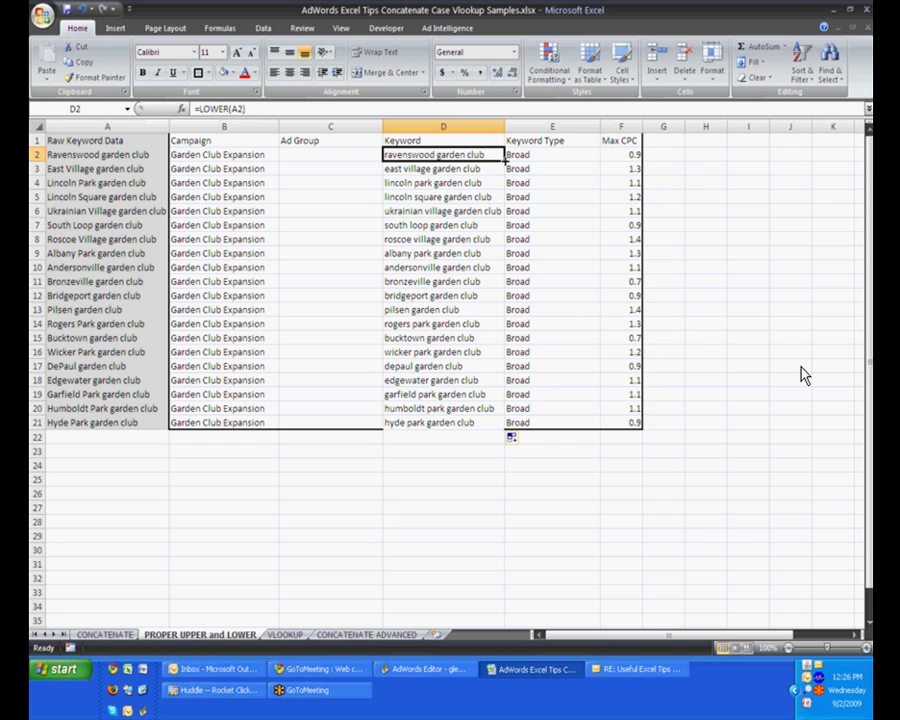
{"action": "double_click", "coordinate": [505, 161]}
{"action": "left_click", "coordinate": [480, 157]}
{"action": "double_click", "coordinate": [505, 161]}
{"action": "left_click", "coordinate": [478, 154]}
{"action": "left_click_drag", "start_coordinate": [504, 157], "coordinate": [499, 427]}
{"action": "left_click", "coordinate": [475, 154]}
Apply a box border around the table range B1:F21.
{"action": "left_click_drag", "start_coordinate": [208, 144], "coordinate": [596, 418]}
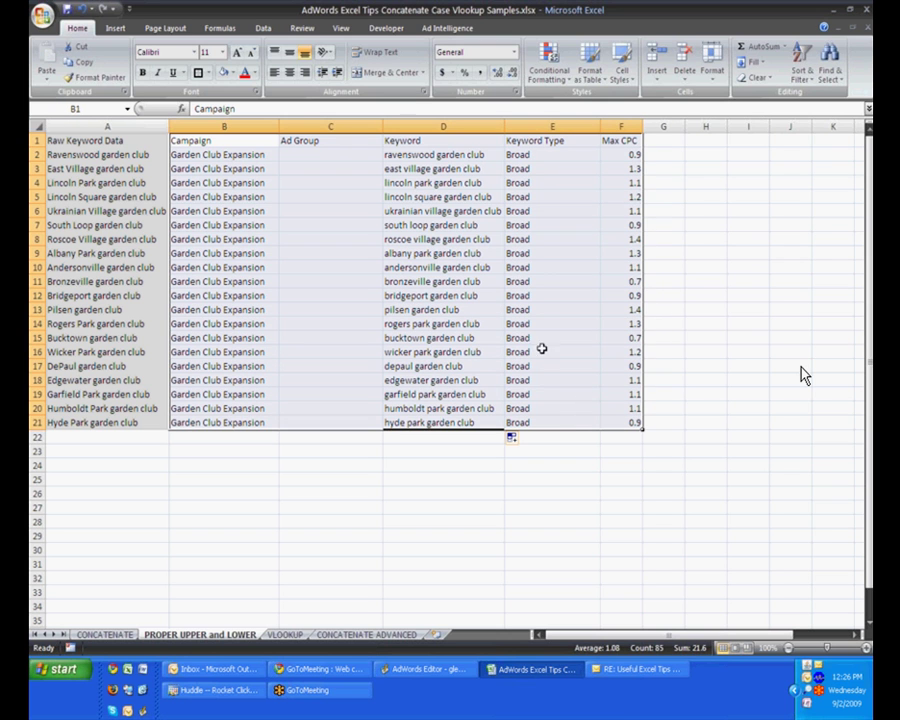
{"action": "left_click", "coordinate": [199, 73]}
{"action": "left_click", "coordinate": [402, 306]}
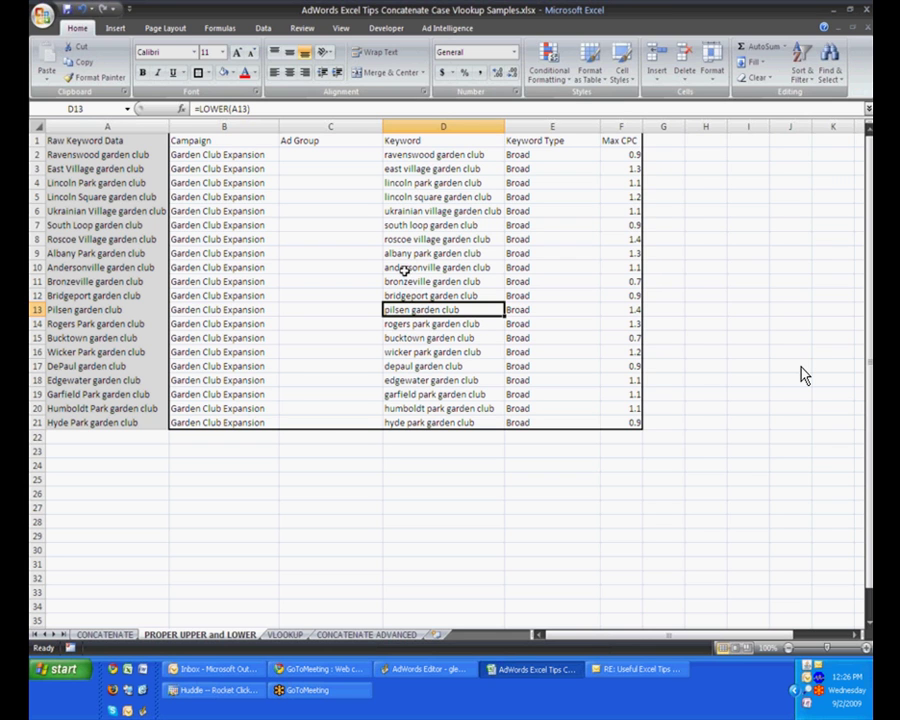
Highlight the empty Ad Group cells C2:C21 and open the VLOOKUP worksheet.
{"action": "left_click_drag", "start_coordinate": [313, 155], "coordinate": [321, 427]}
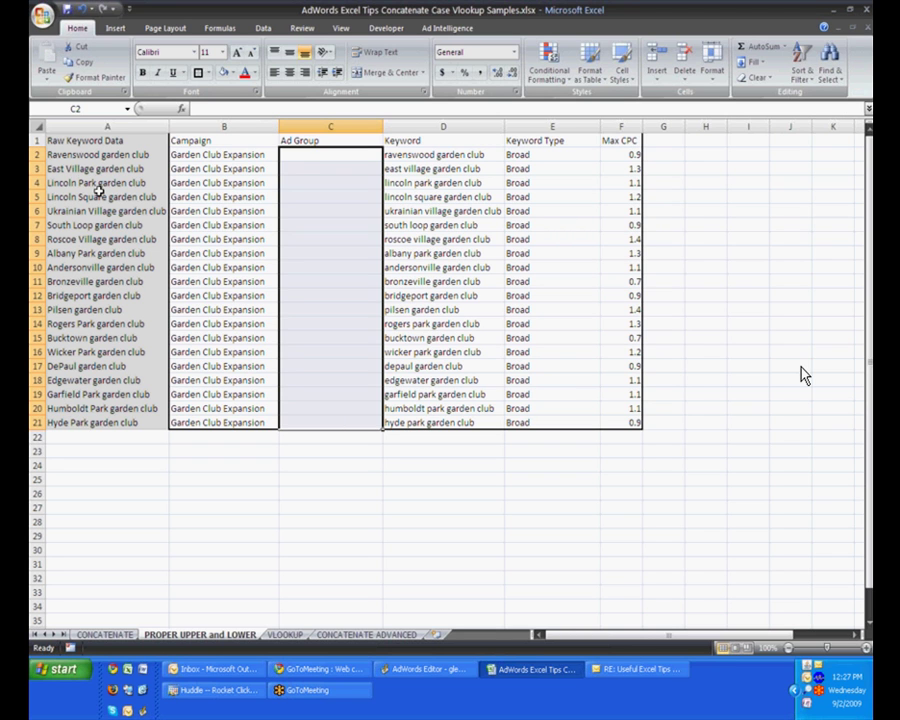
{"action": "left_click", "coordinate": [221, 198]}
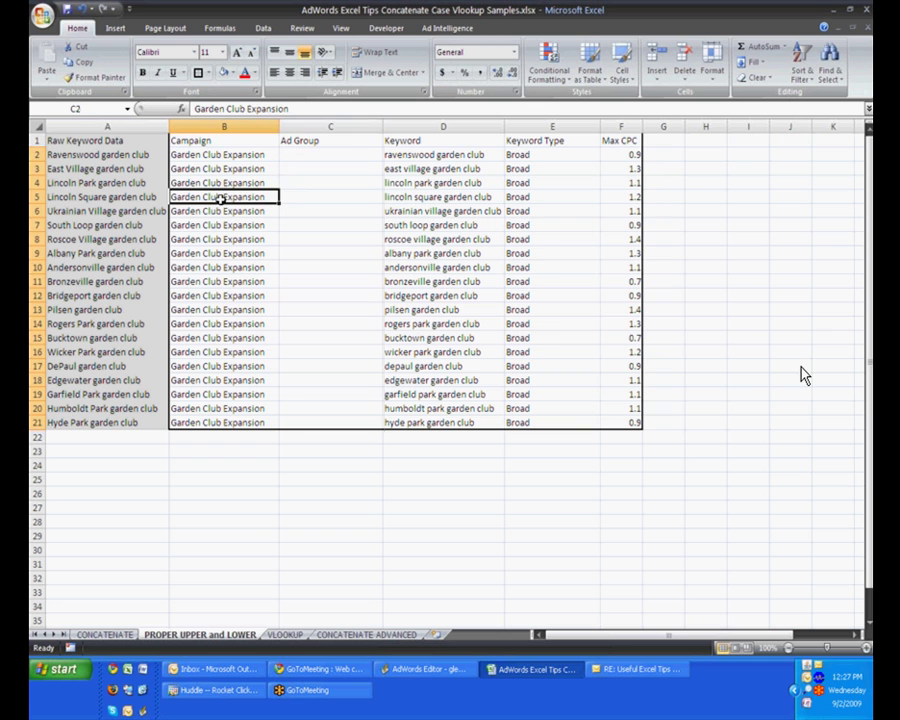
{"action": "left_click", "coordinate": [287, 635]}
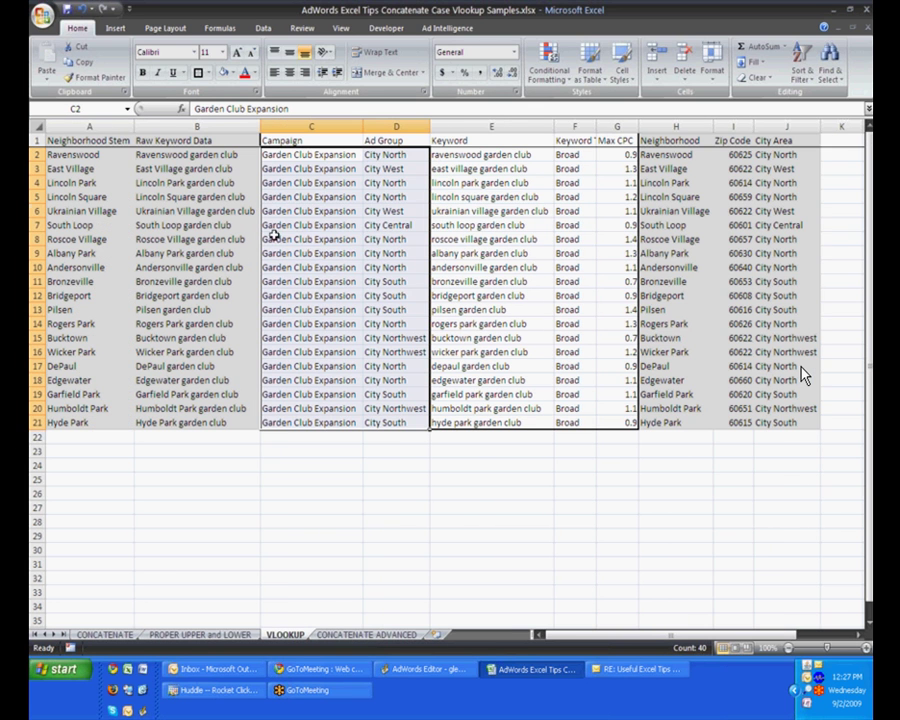
Examine the keyword source data in A1:B21, the lookup table in H1:J21 and the campaign table in C1:G21.
{"action": "left_click", "coordinate": [330, 239]}
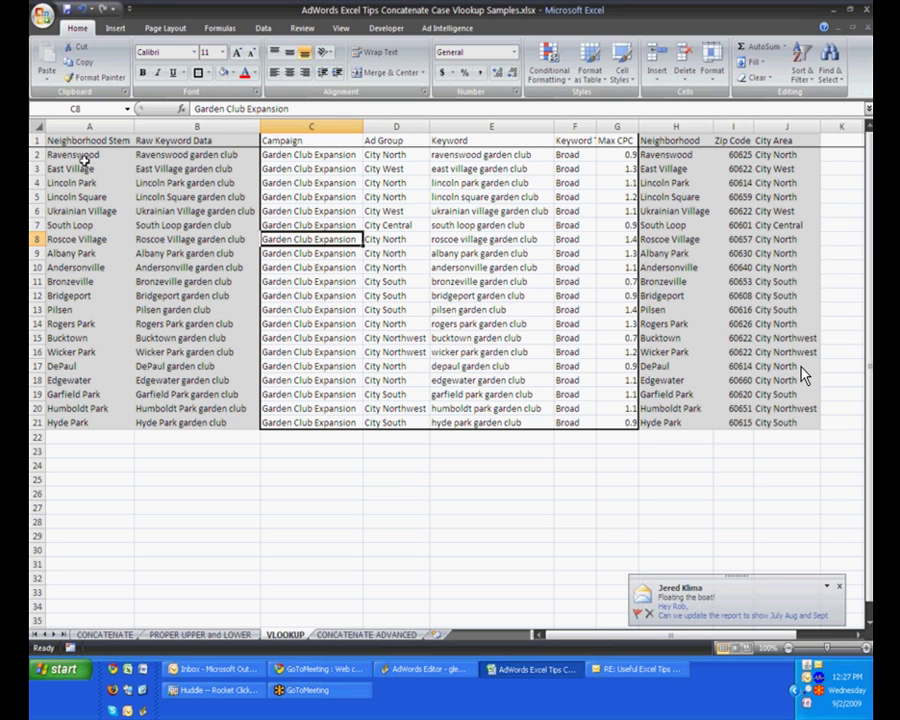
{"action": "left_click_drag", "start_coordinate": [76, 140], "coordinate": [208, 420]}
{"action": "left_click_drag", "start_coordinate": [676, 141], "coordinate": [783, 423]}
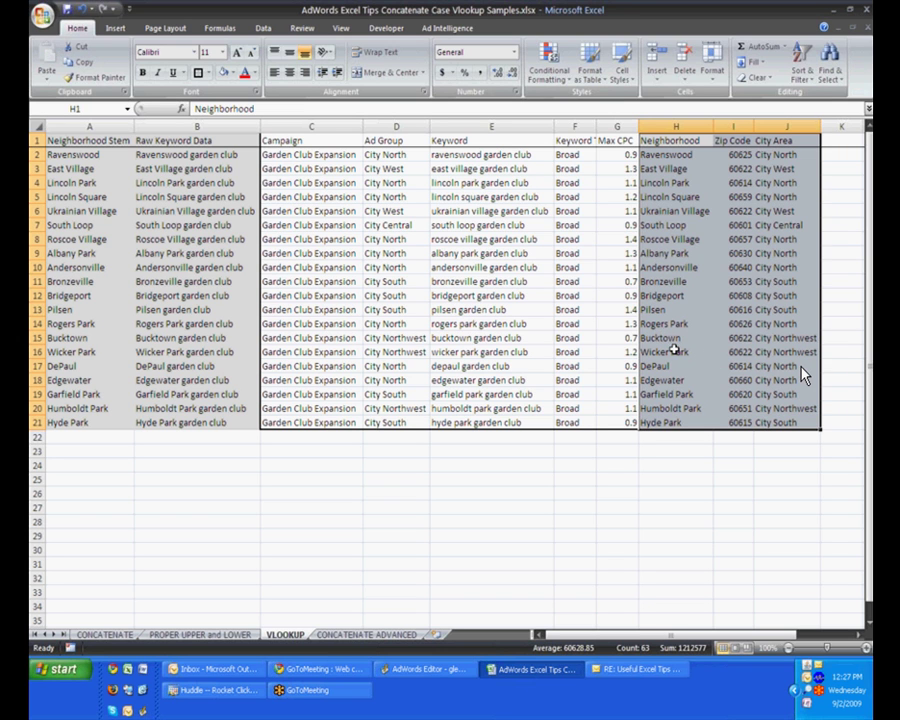
{"action": "left_click", "coordinate": [95, 183]}
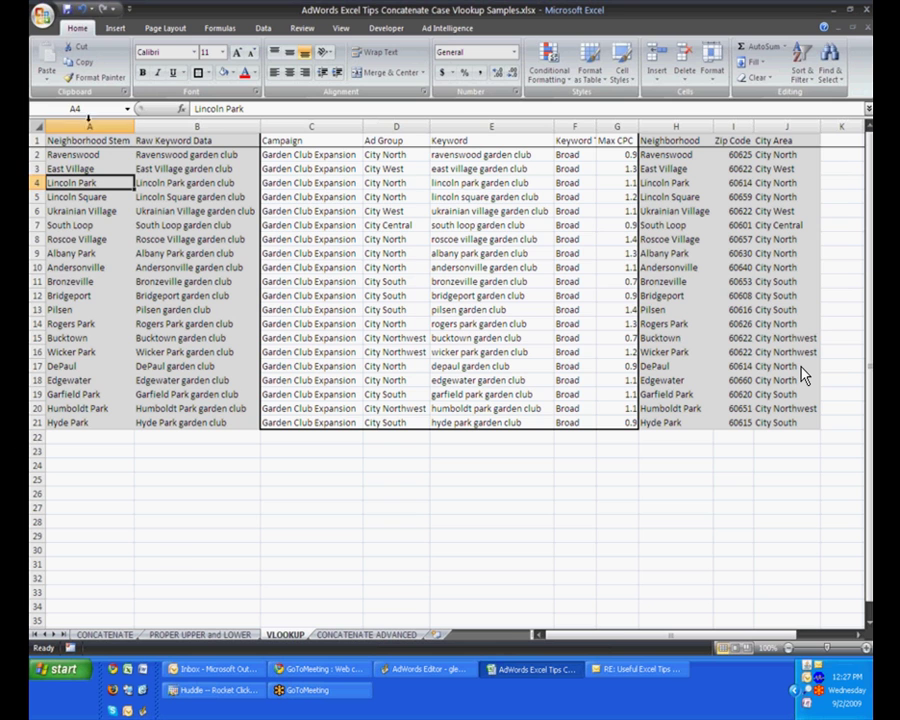
{"action": "left_click_drag", "start_coordinate": [76, 154], "coordinate": [80, 420]}
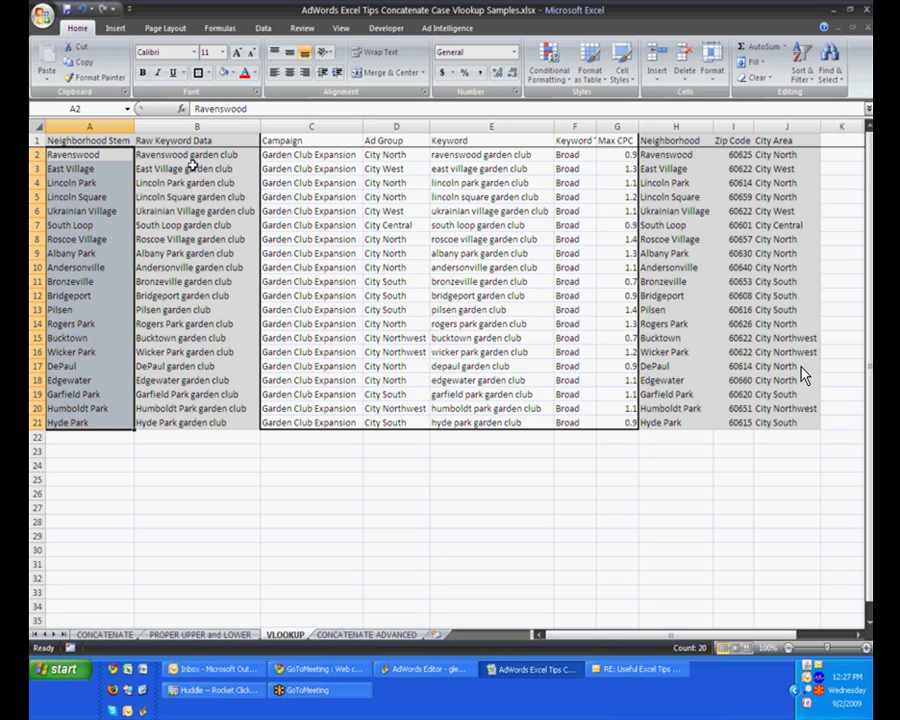
{"action": "left_click_drag", "start_coordinate": [150, 155], "coordinate": [205, 432]}
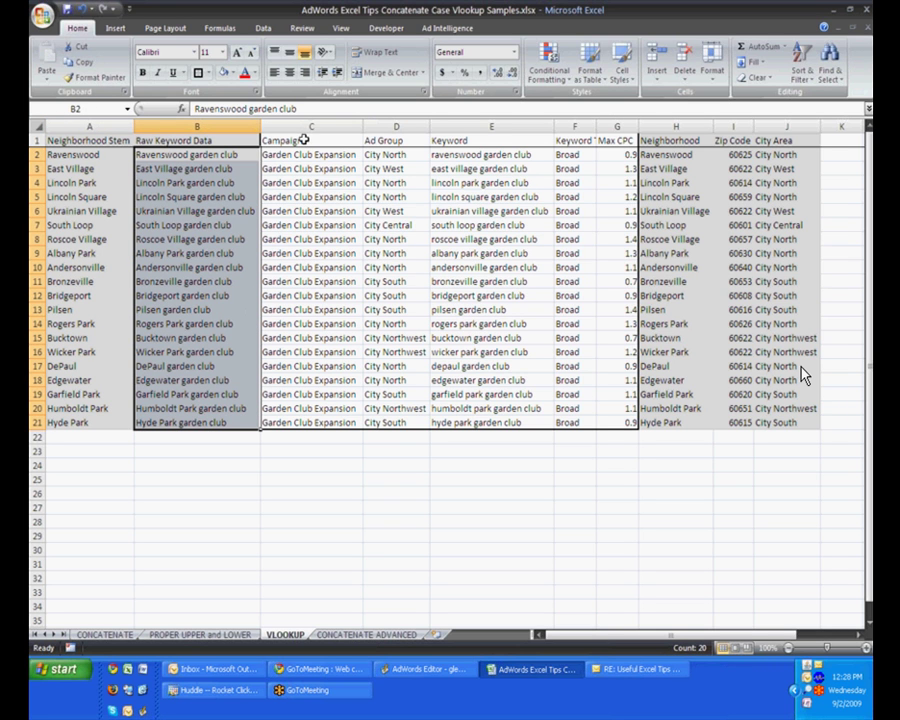
{"action": "left_click_drag", "start_coordinate": [304, 140], "coordinate": [606, 425]}
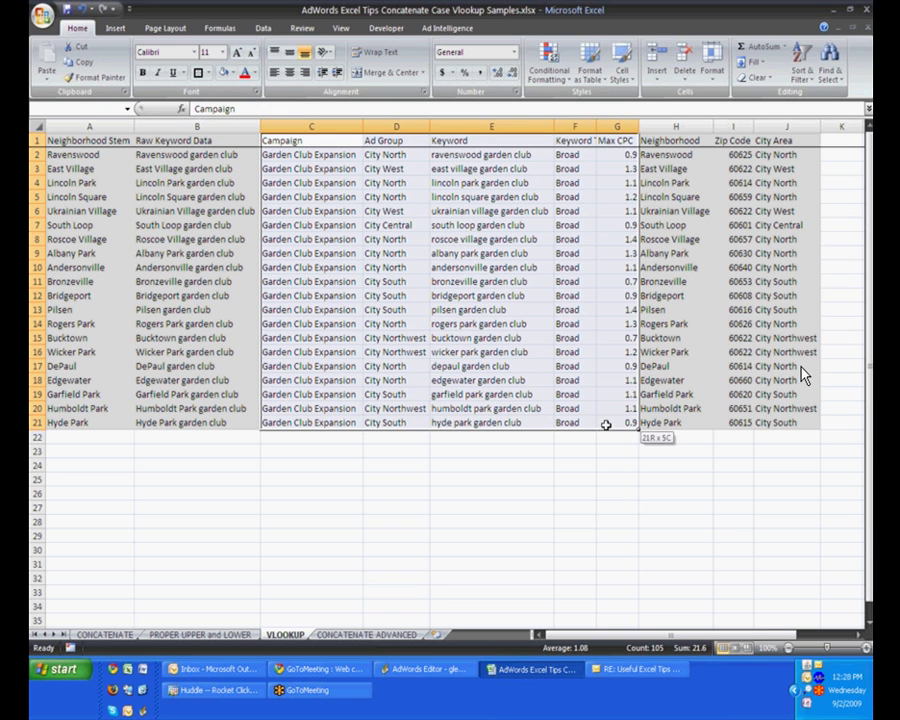
{"action": "left_click", "coordinate": [325, 227]}
Clear the Ad Group formulas from D3:D21, keeping the VLOOKUP formula in D2.
{"action": "left_click_drag", "start_coordinate": [394, 171], "coordinate": [408, 422]}
{"action": "right_click", "coordinate": [404, 215]}
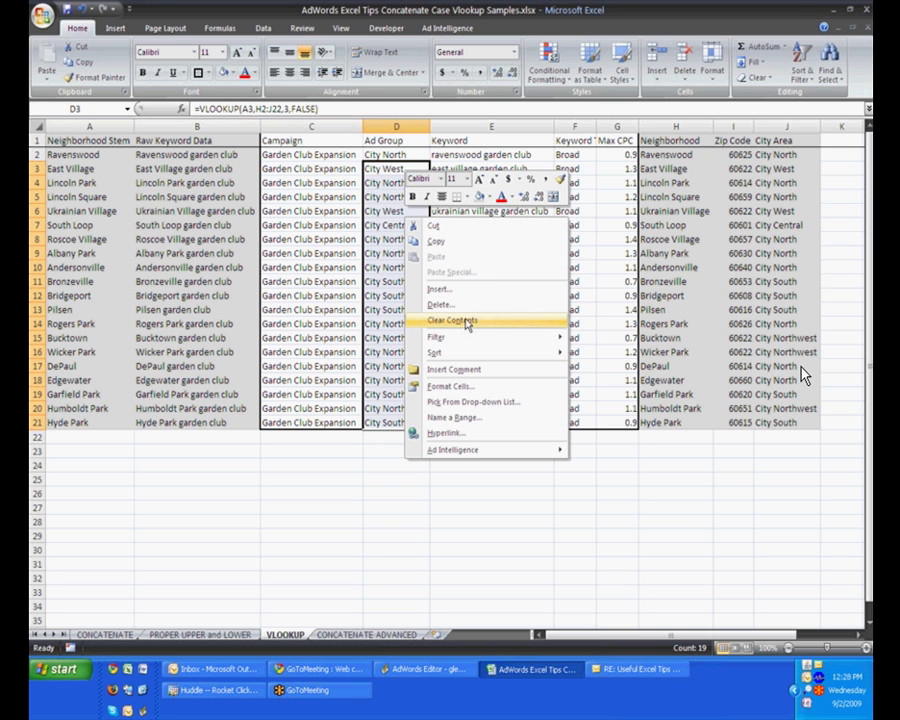
{"action": "left_click", "coordinate": [465, 322]}
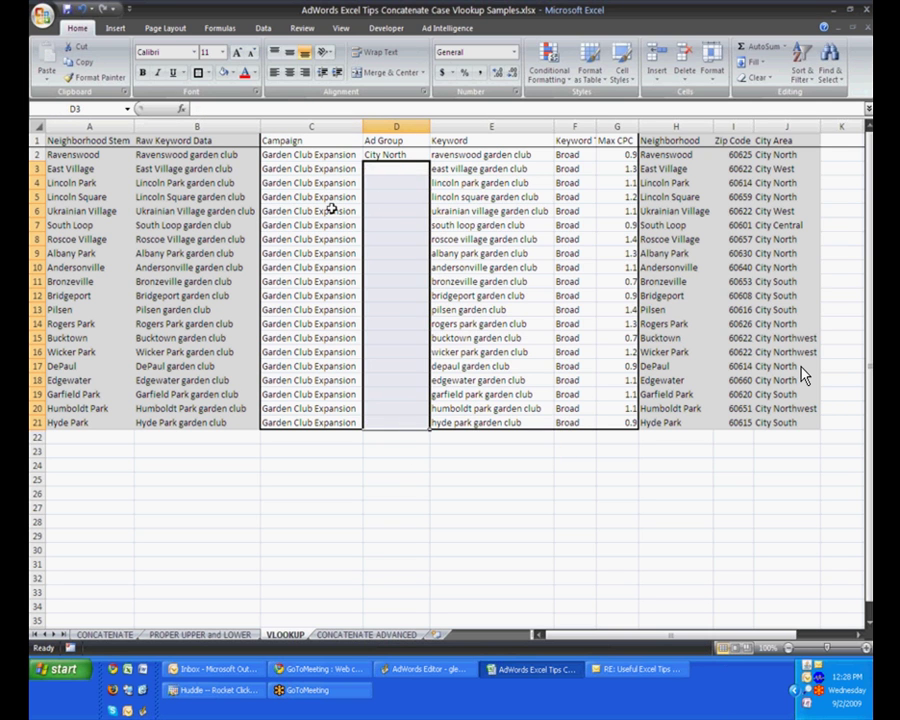
{"action": "left_click", "coordinate": [331, 211]}
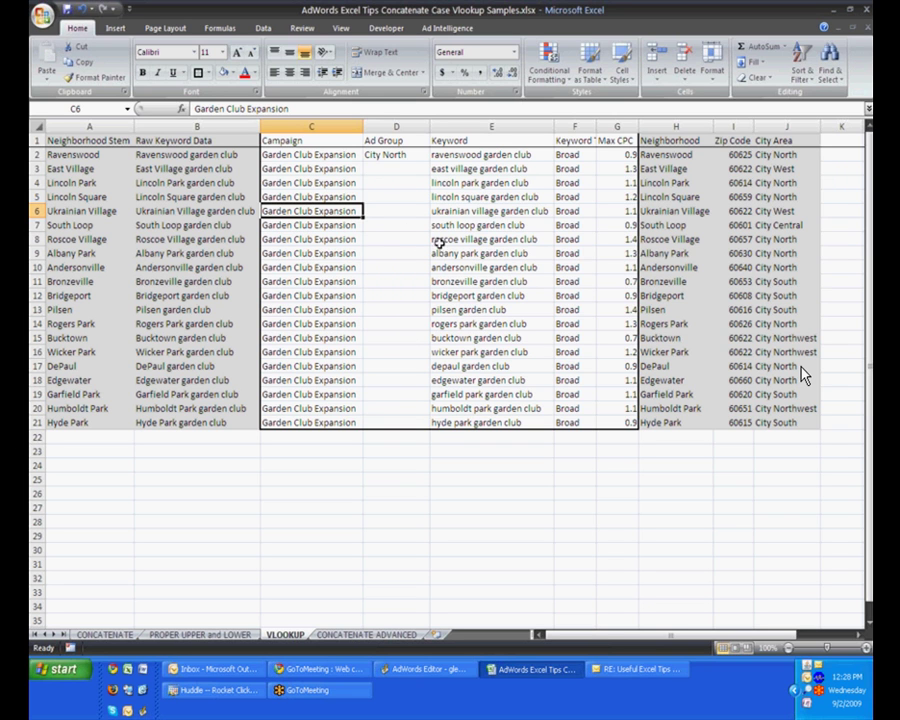
Review the Neighborhood, Zip Code and City Area columns of the lookup table and its first neighborhood entry in H2.
{"action": "left_click", "coordinate": [677, 141]}
{"action": "left_click", "coordinate": [785, 141]}
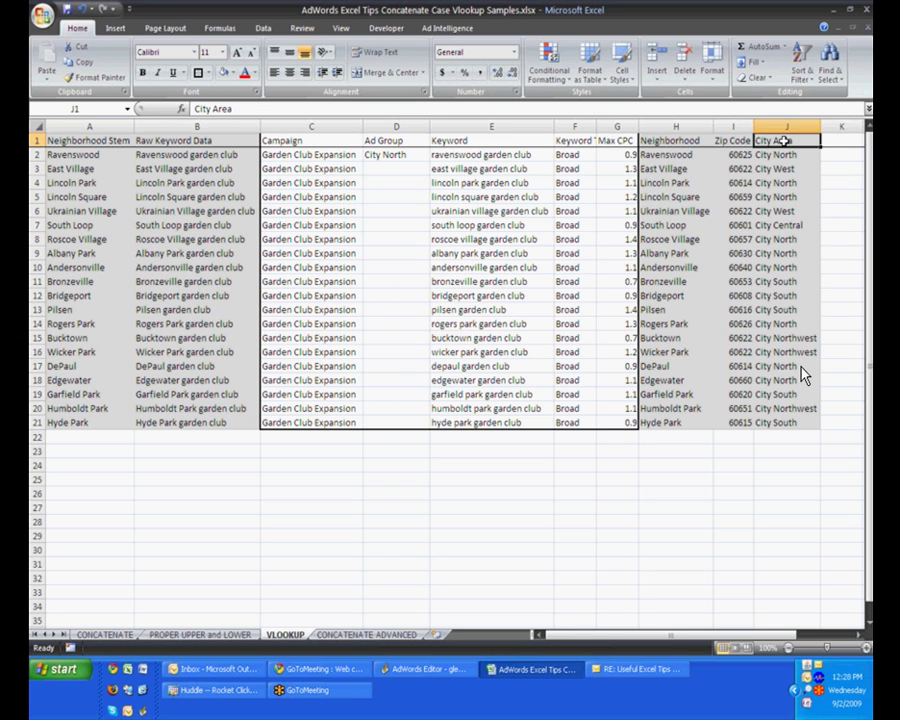
{"action": "left_click", "coordinate": [735, 141]}
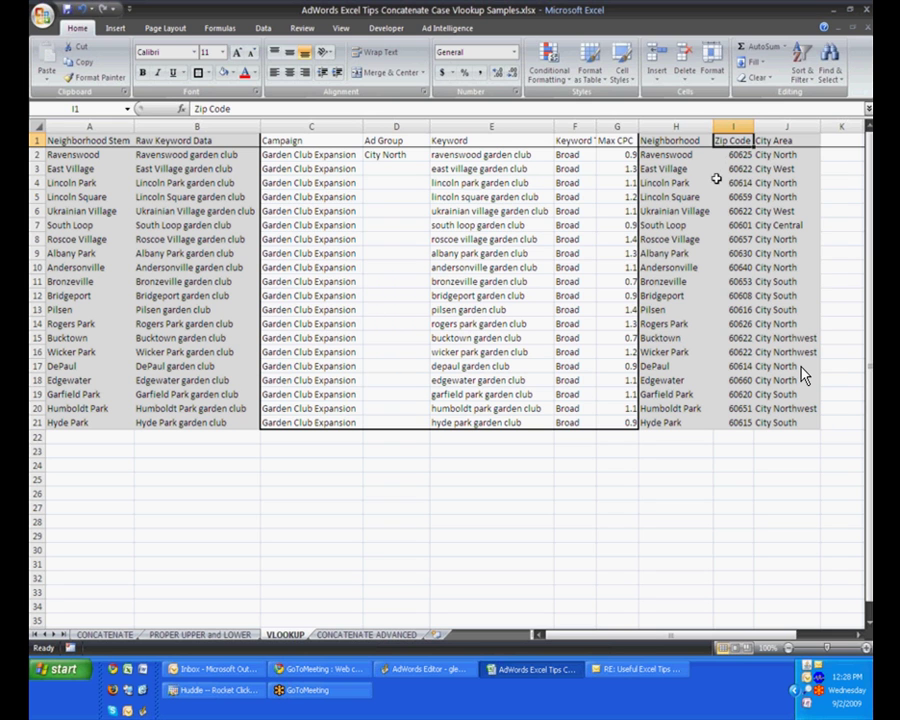
{"action": "left_click_drag", "start_coordinate": [692, 142], "coordinate": [800, 212]}
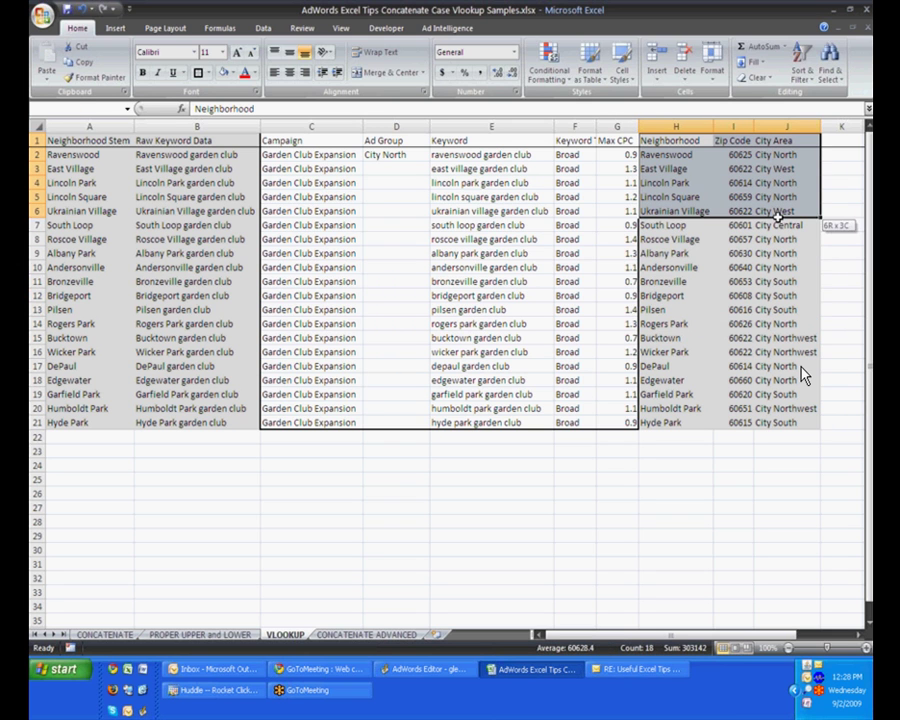
{"action": "left_click", "coordinate": [675, 155]}
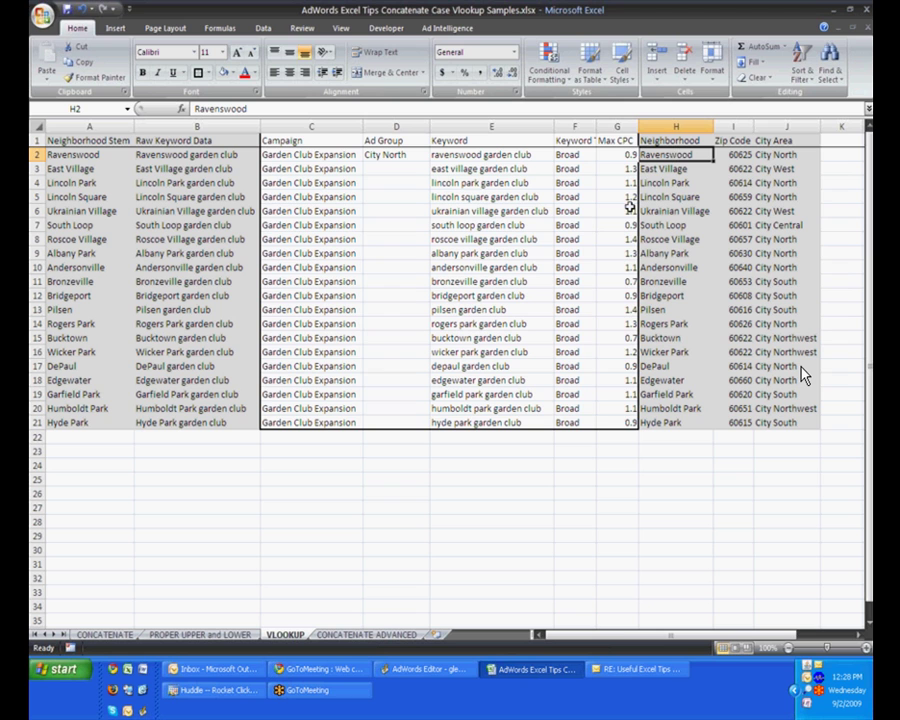
Trace the VLOOKUP formula in D2 from the neighborhood stem in A2 to its match in H2 and city area in J2.
{"action": "left_click", "coordinate": [400, 157]}
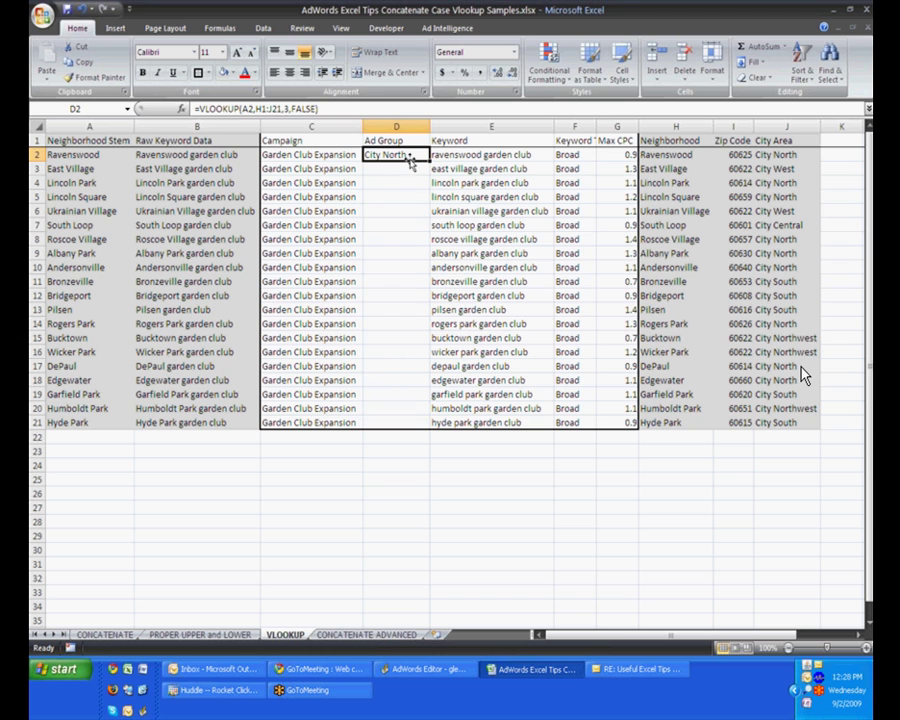
{"action": "left_click", "coordinate": [200, 156]}
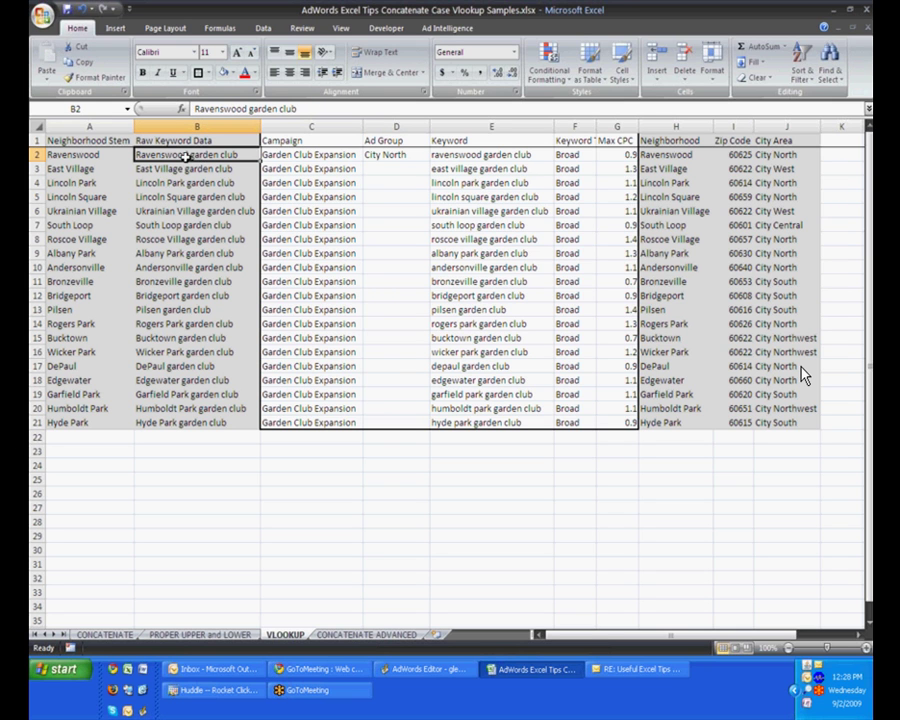
{"action": "left_click", "coordinate": [84, 155]}
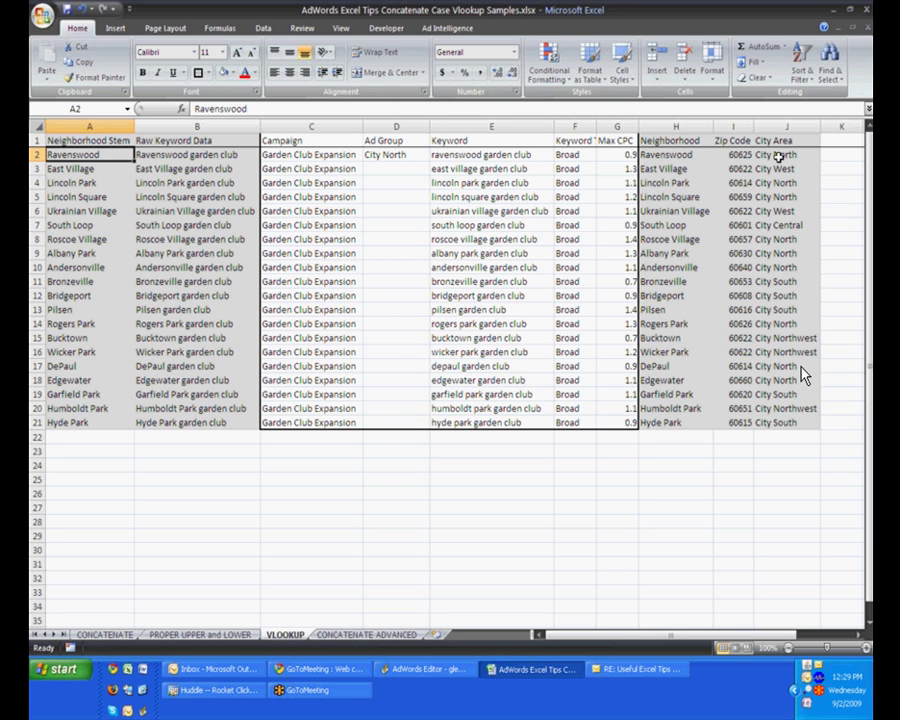
{"action": "left_click", "coordinate": [702, 155]}
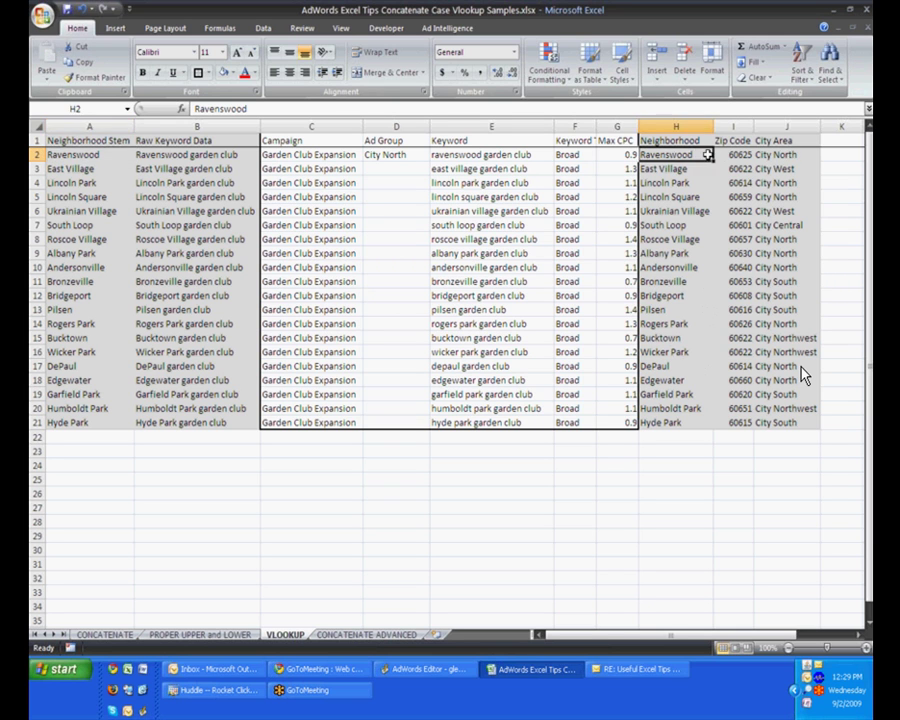
{"action": "left_click", "coordinate": [789, 154]}
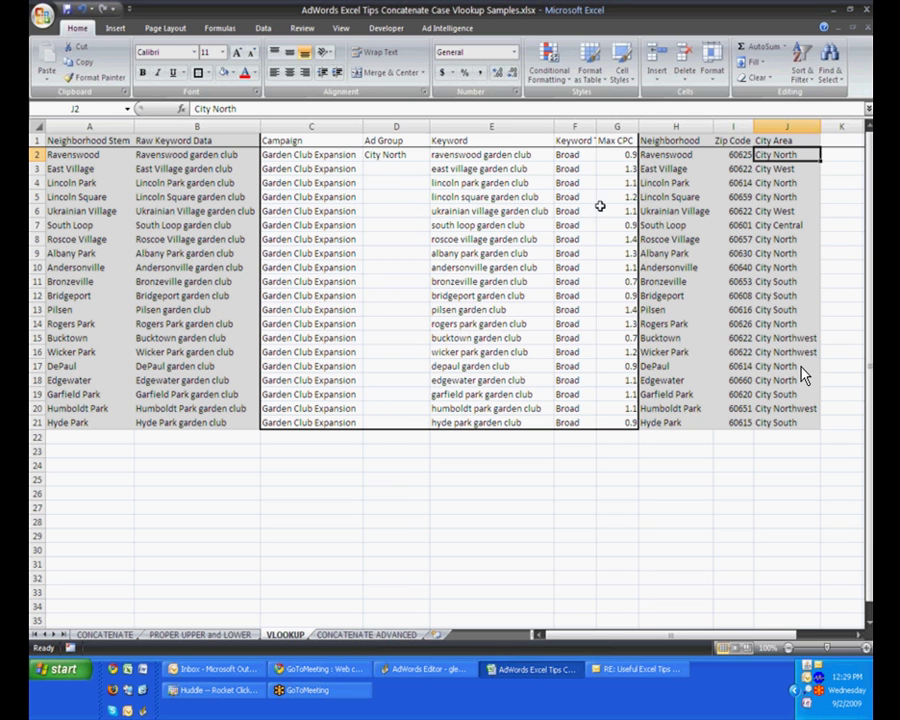
{"action": "left_click", "coordinate": [396, 155]}
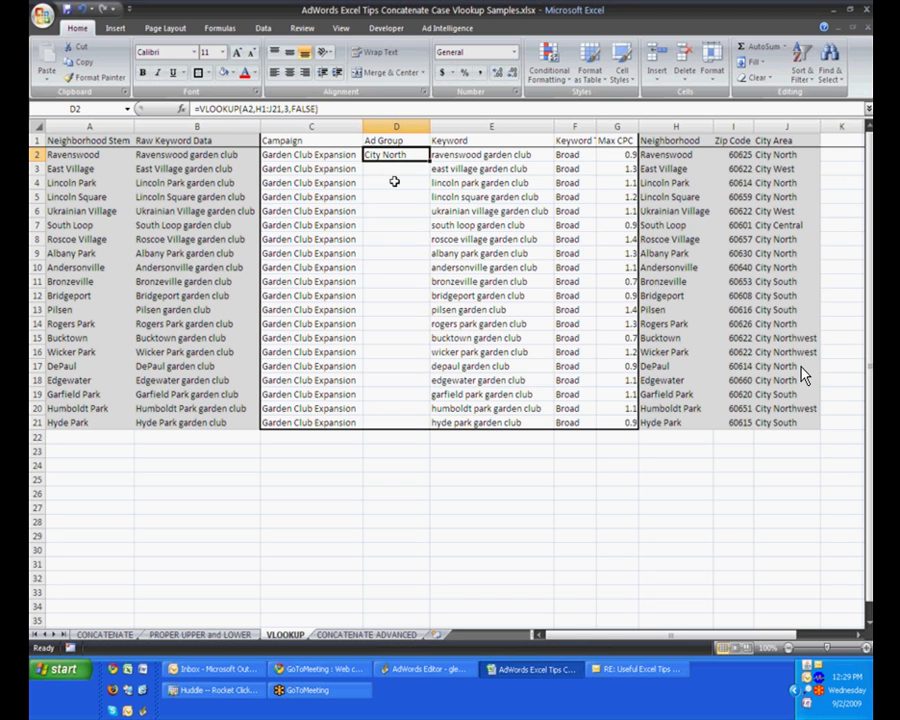
Inspect the lookup range H1:J21 and compare its Ravenswood row with the VLOOKUP arguments in D2.
{"action": "left_click_drag", "start_coordinate": [680, 142], "coordinate": [780, 421]}
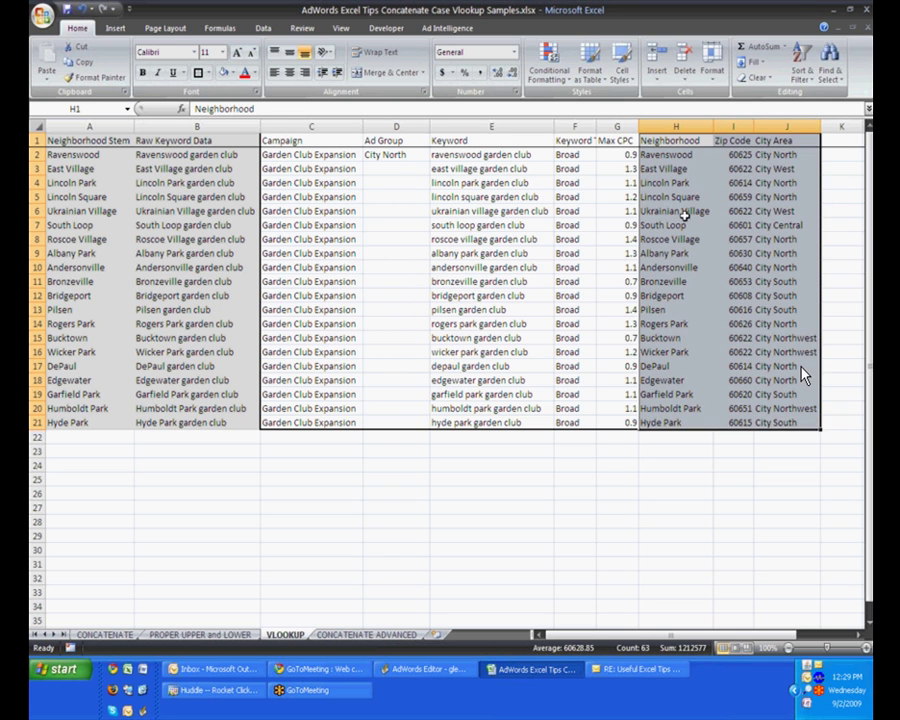
{"action": "left_click", "coordinate": [676, 211]}
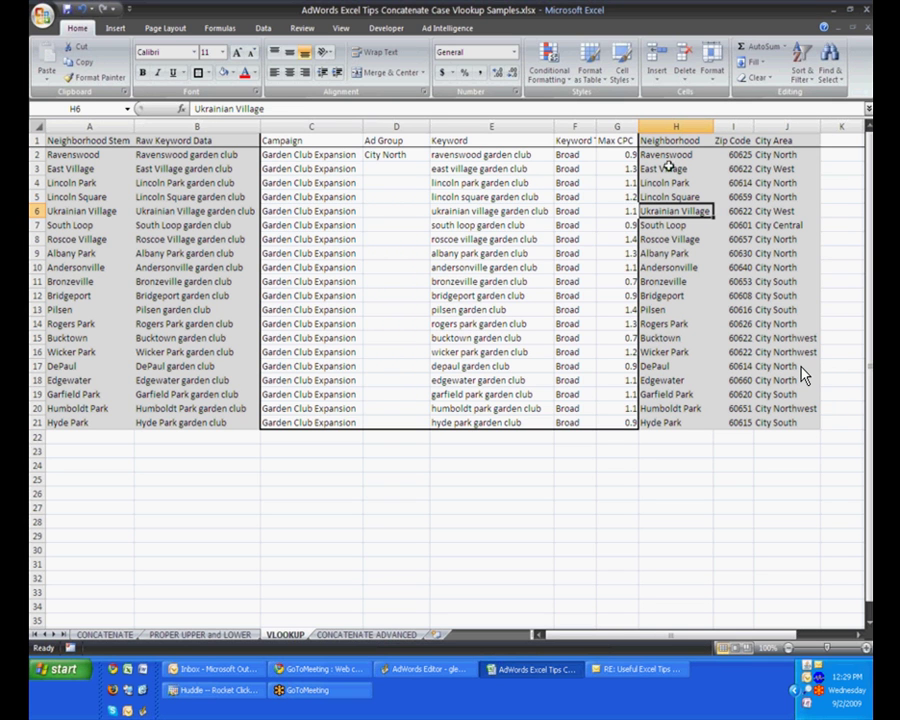
{"action": "left_click", "coordinate": [667, 155]}
{"action": "left_click", "coordinate": [784, 156]}
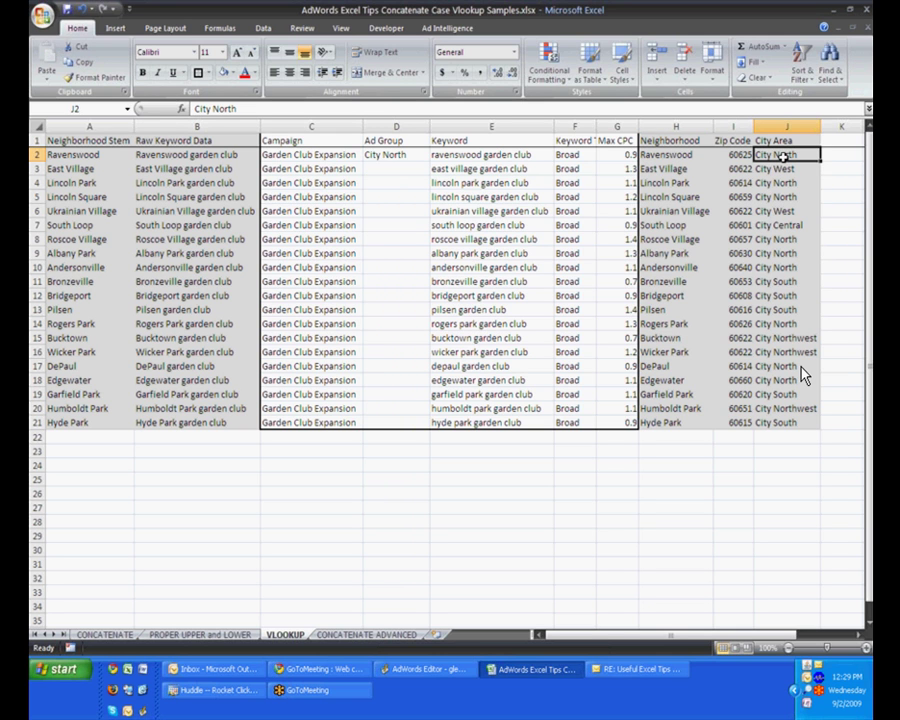
{"action": "left_click", "coordinate": [675, 156]}
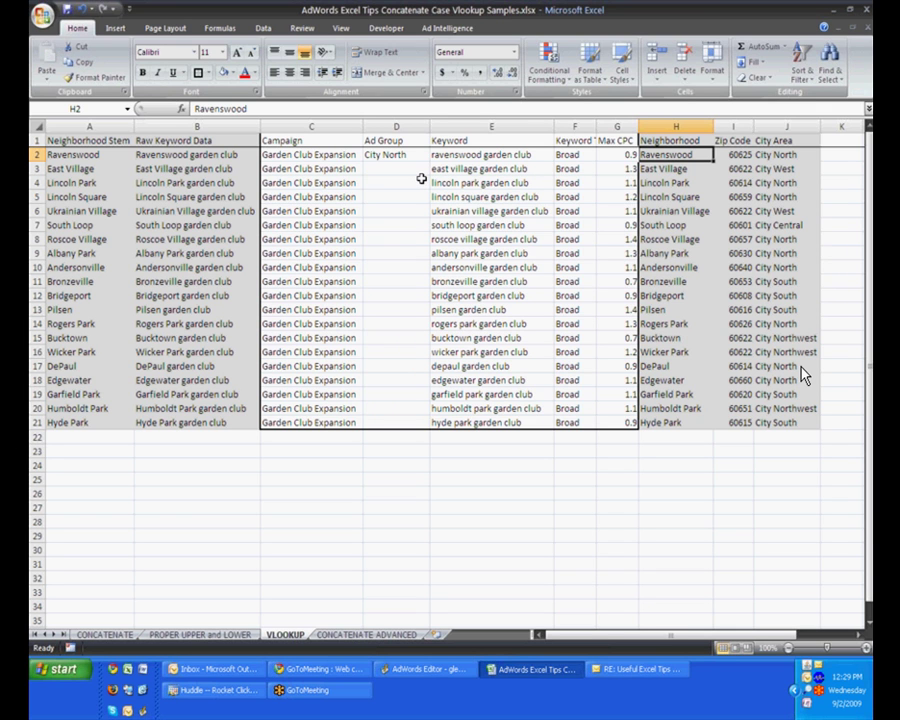
{"action": "left_click", "coordinate": [400, 155]}
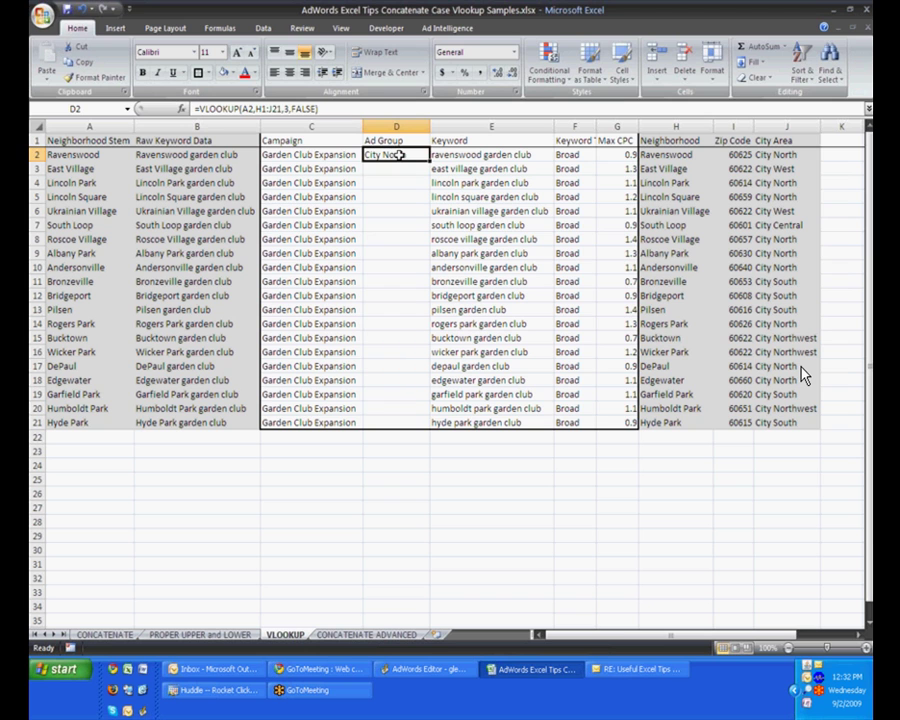
{"action": "left_click", "coordinate": [401, 182]}
{"action": "left_click", "coordinate": [403, 155]}
Select the lookup data in H2:J21 and bring up its sort options.
{"action": "left_click_drag", "start_coordinate": [700, 154], "coordinate": [785, 418]}
{"action": "right_click", "coordinate": [666, 203]}
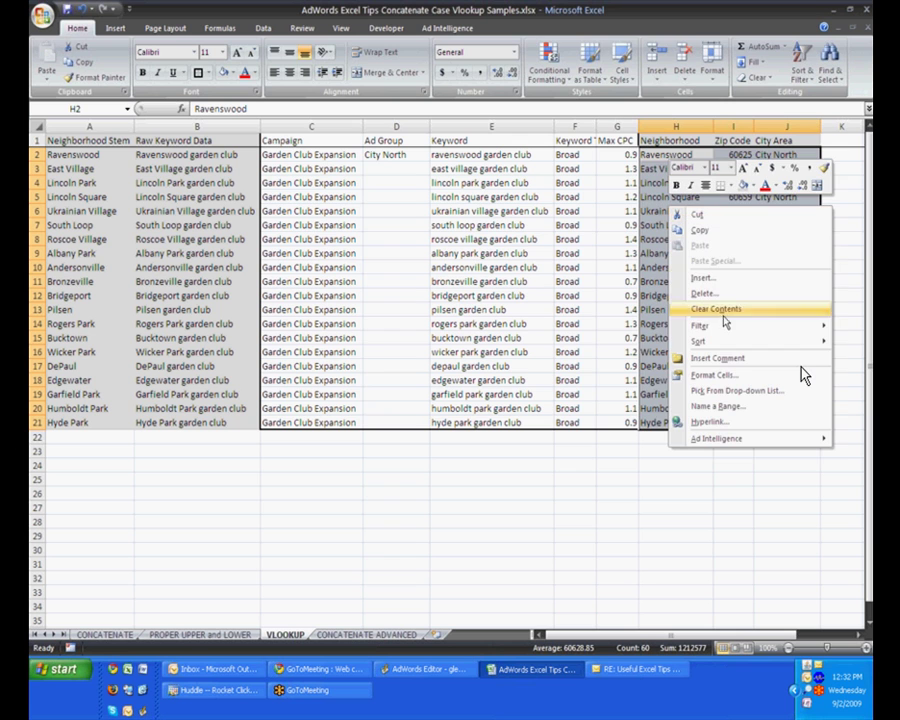
{"action": "mouse_move", "coordinate": [718, 344]}
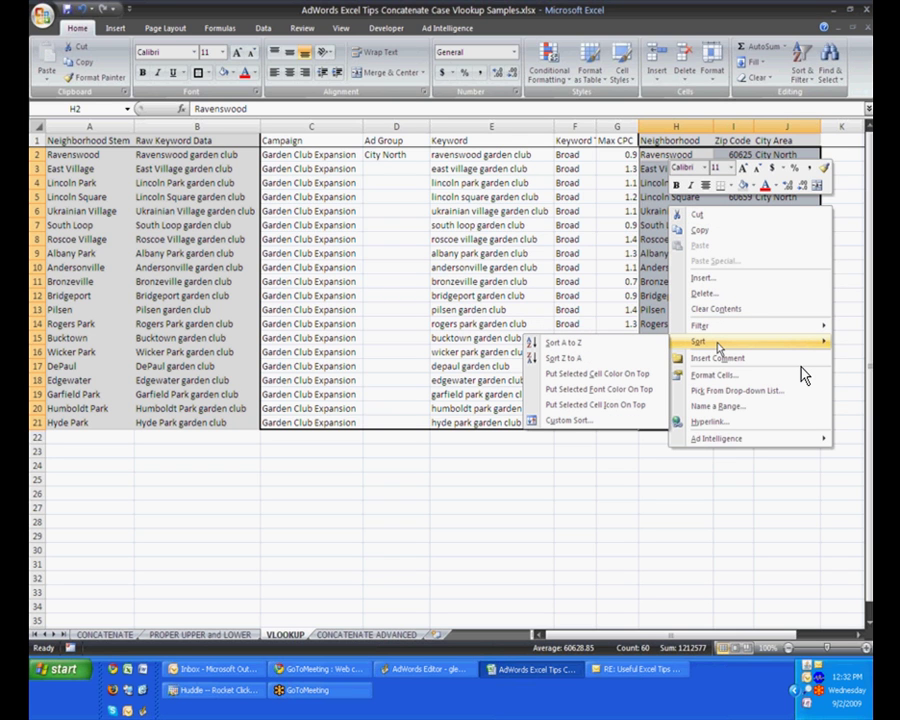